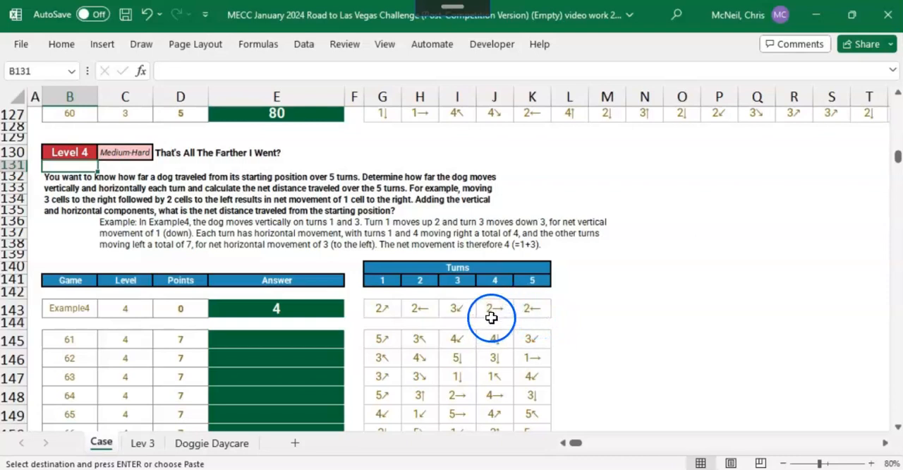
# Step: Examine the Example4 turn moves in row 143 of the Case sheet
pyautogui.click(494, 312)
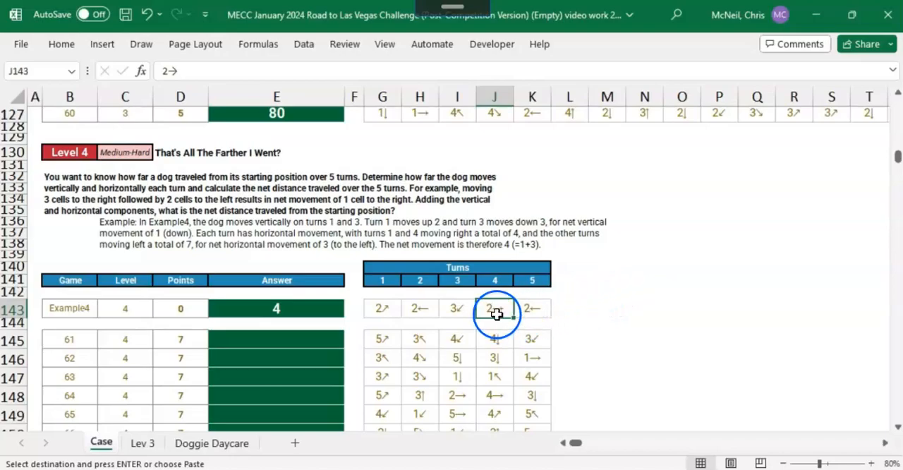
pyautogui.click(534, 309)
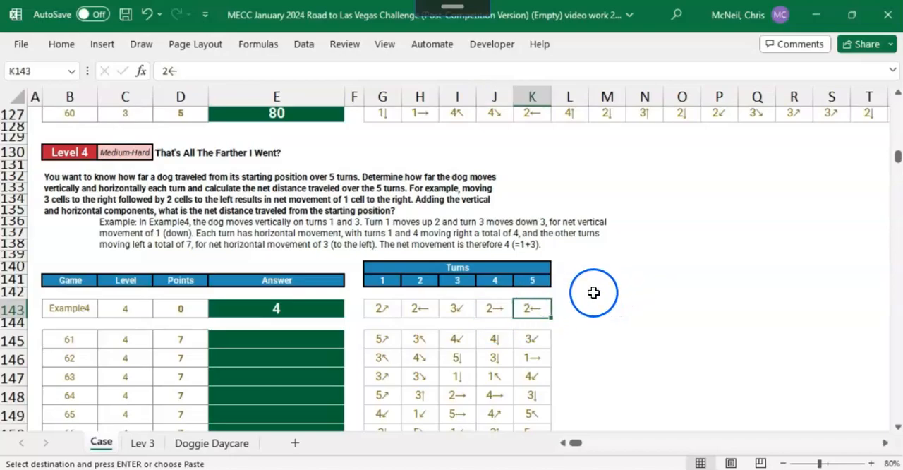
pyautogui.click(383, 311)
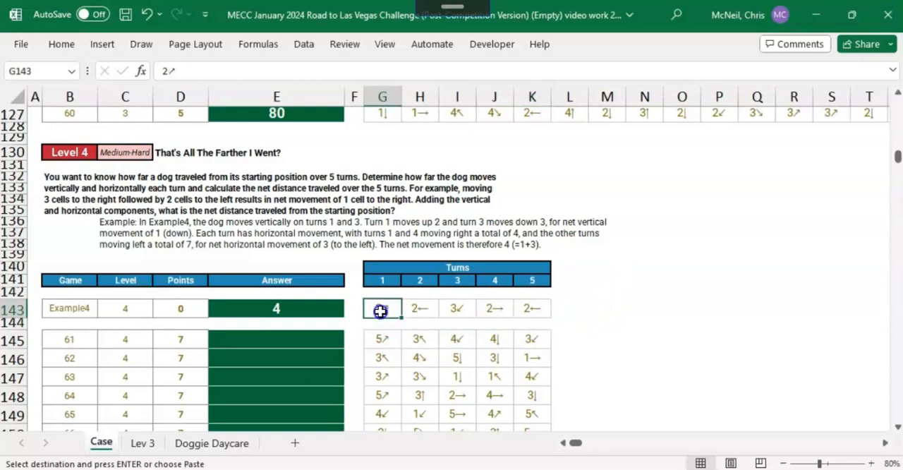
pyautogui.click(454, 311)
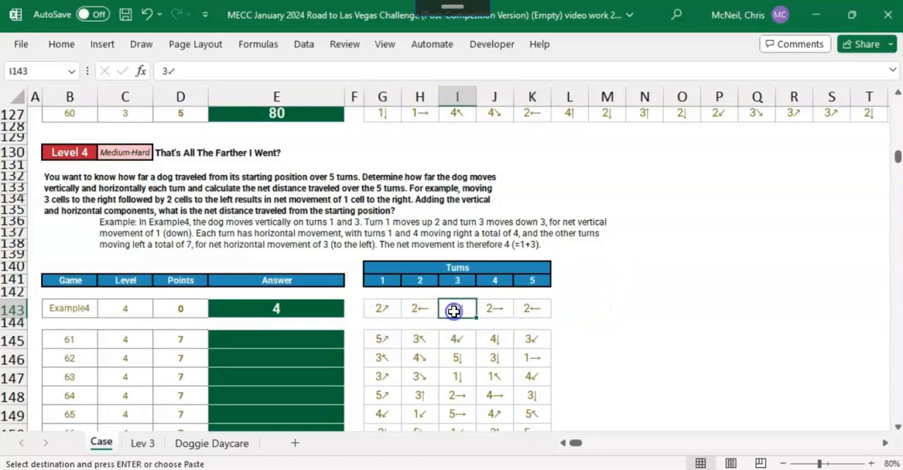
pyautogui.click(383, 311)
pyautogui.click(452, 309)
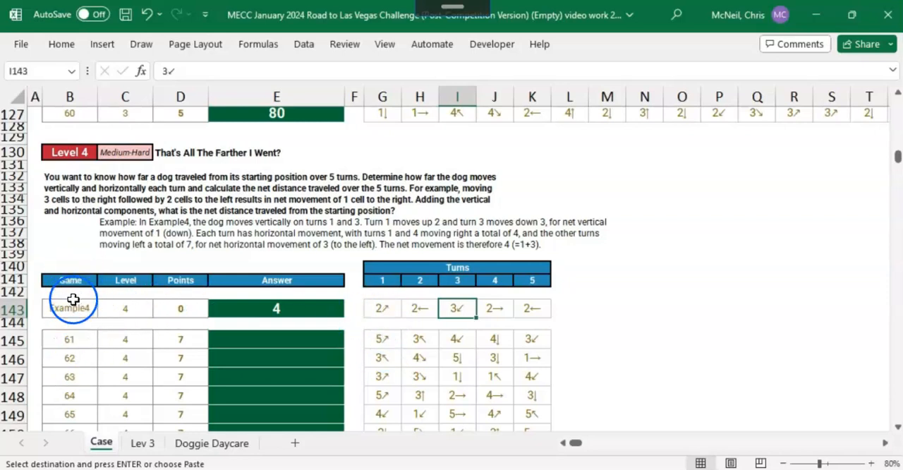
# Step: Set Total Turns to 5 on the Lev 3 sheet
pyautogui.click(145, 450)
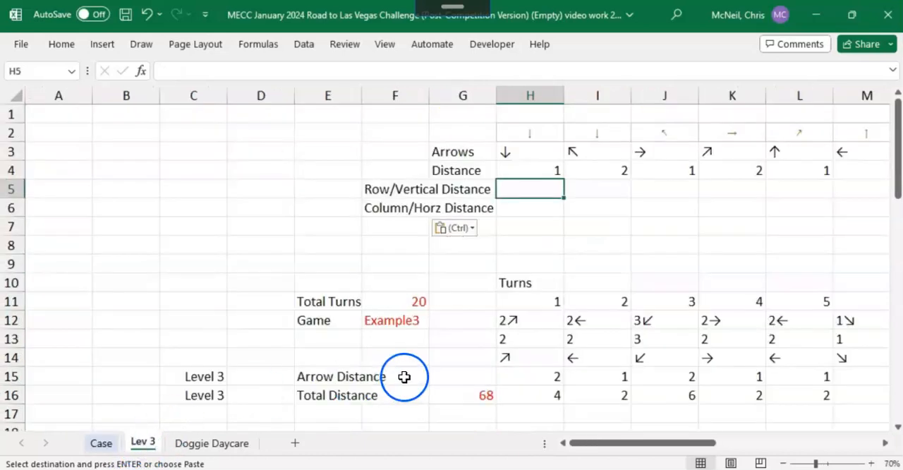
pyautogui.scroll(-1, 440, 365)
pyautogui.scroll(1, 441, 365)
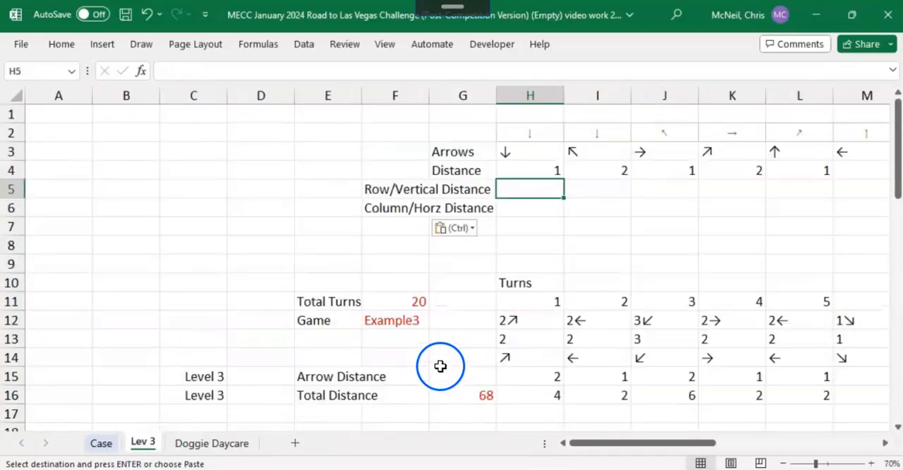
pyautogui.click(397, 302)
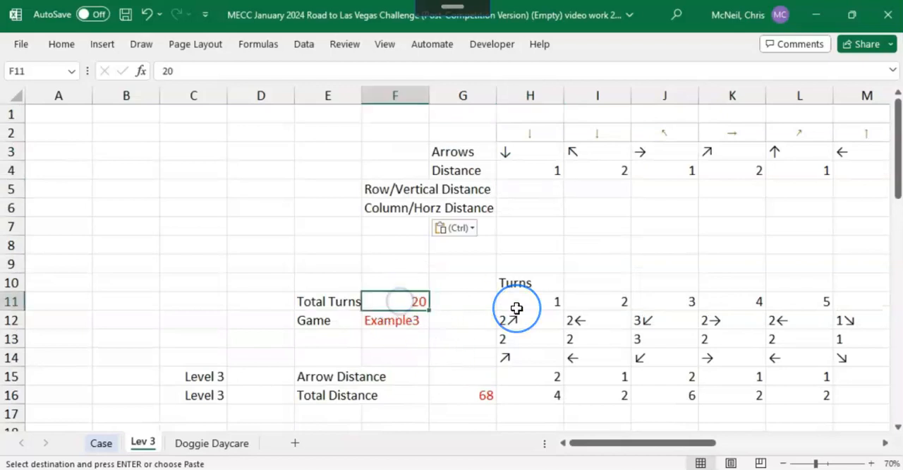
pyautogui.press('Escape')
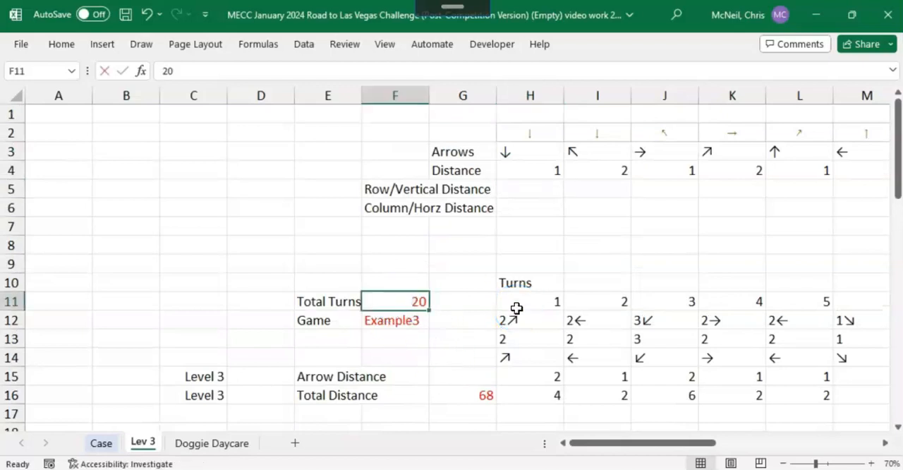
pyautogui.write('5')
pyautogui.press('Return')
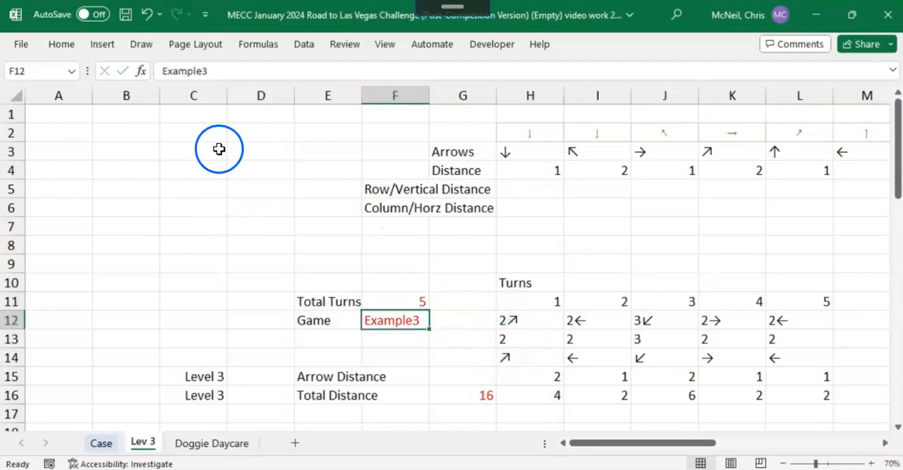
# Step: Change the Game entry in F12 to Example4
pyautogui.click(222, 71)
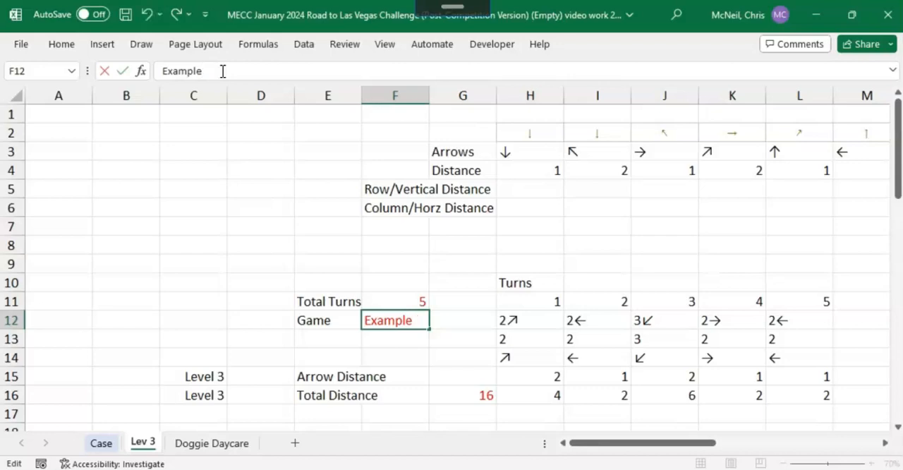
pyautogui.write('4')
pyautogui.press('Return')
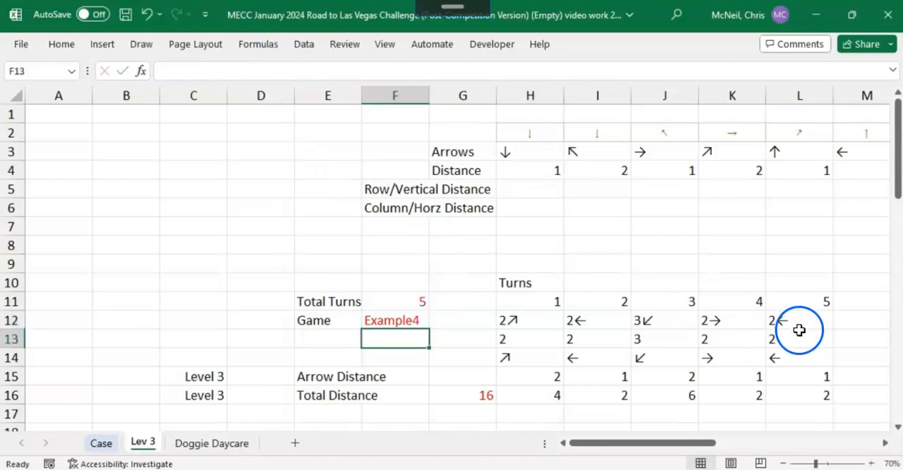
# Step: Review the CHOOSECOLS formula in H12 that retrieves the selected game's turns, leaving it unedited
pyautogui.moveTo(691, 442)
pyautogui.mouseDown()
pyautogui.moveTo(701, 444)
pyautogui.moveTo(674, 444)
pyautogui.mouseUp()
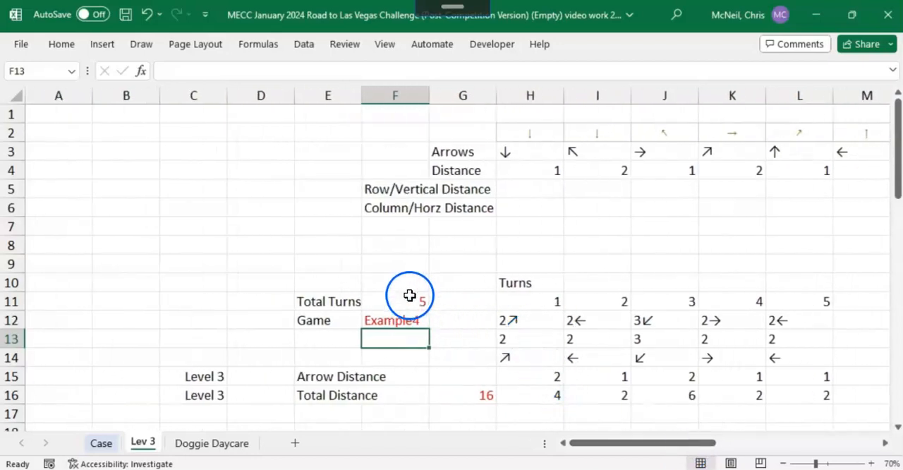
pyautogui.click(530, 320)
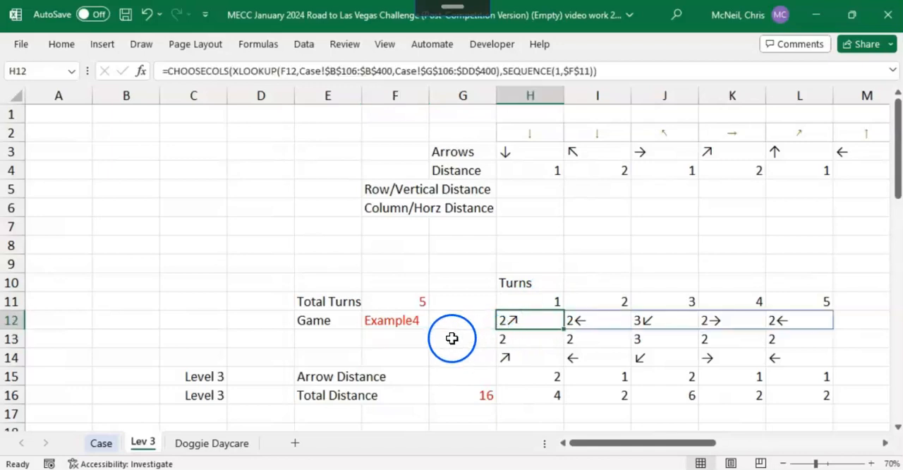
pyautogui.press('F2')
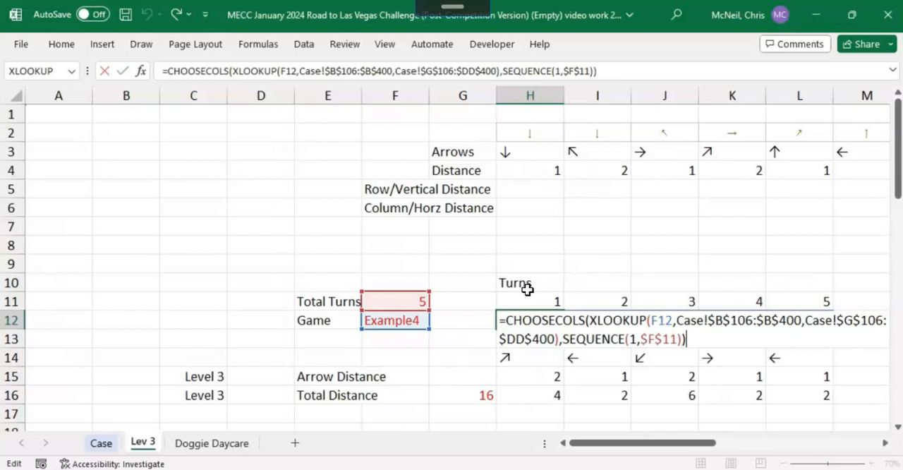
pyautogui.click(104, 71)
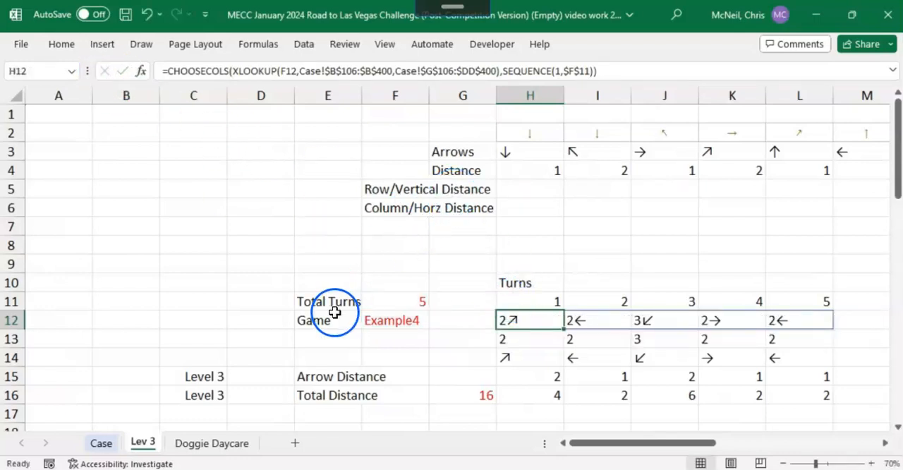
# Step: Inspect the Level 3 alternate method rows, checking the total distance formula in G20 and the arrow distance lookup in M19
pyautogui.scroll(-2, 335, 311)
pyautogui.moveTo(205, 288); pyautogui.dragTo(193, 385)
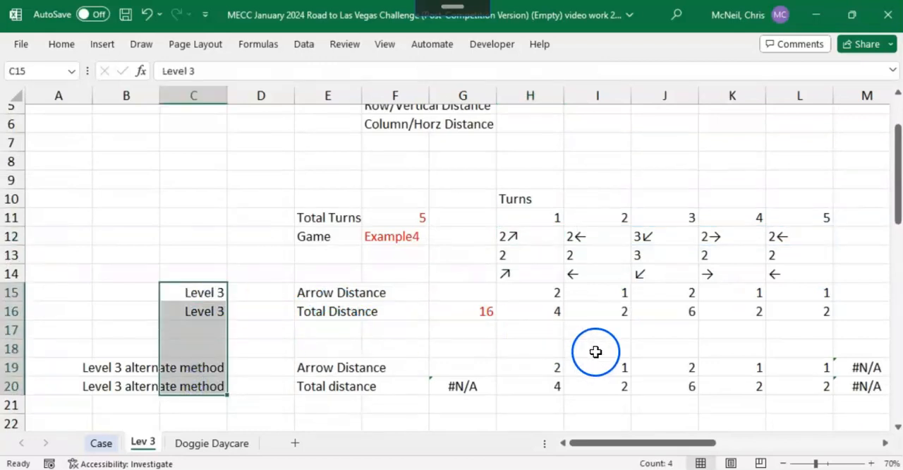
pyautogui.click(463, 385)
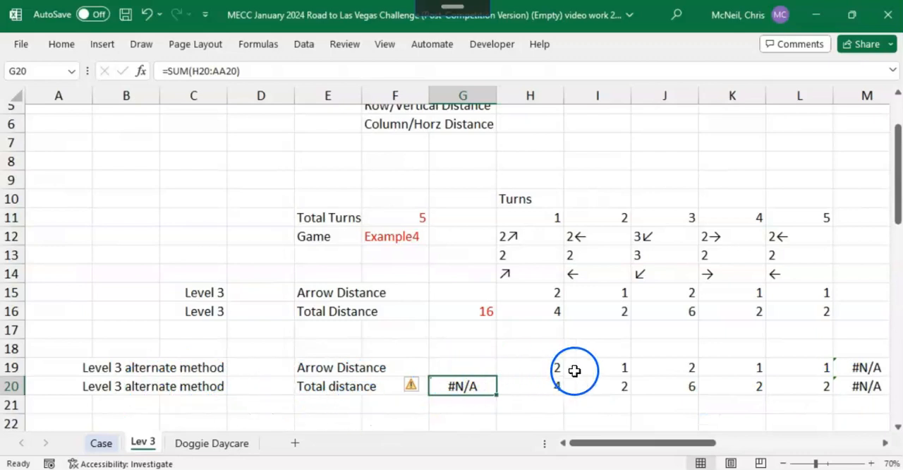
pyautogui.click(871, 368)
# Step: Enter a row/vertical distance of 1 and a column/horizontal distance of 0 for the down arrow in column H
pyautogui.scroll(2, 695, 401)
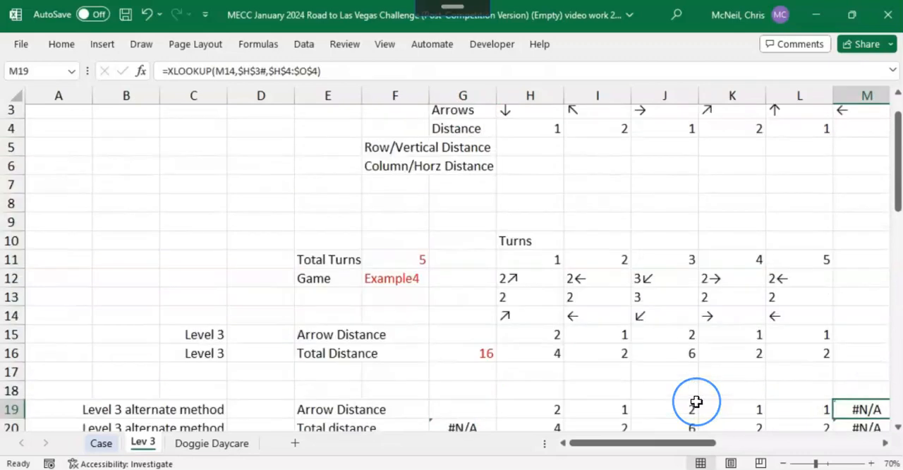
pyautogui.moveTo(462, 189); pyautogui.dragTo(459, 212)
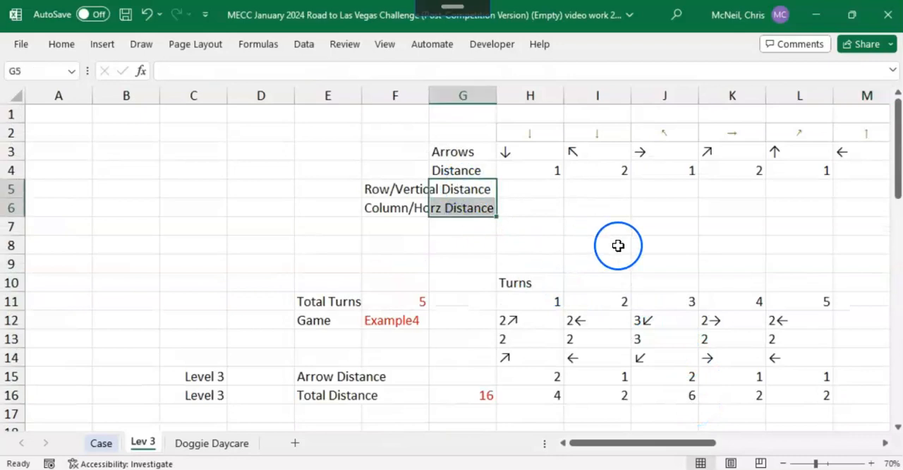
pyautogui.click(416, 190)
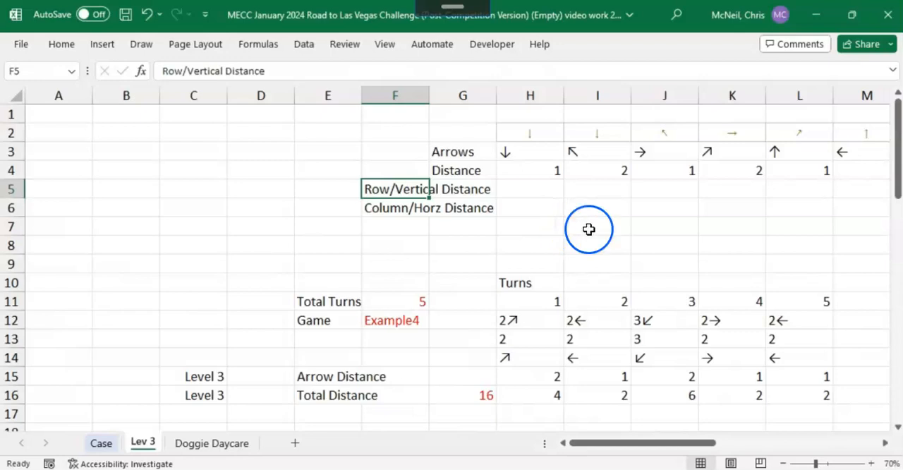
pyautogui.click(528, 187)
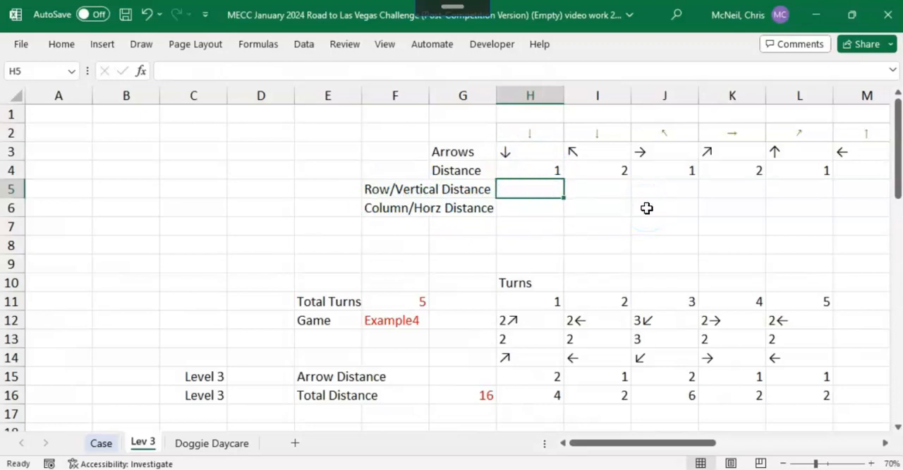
pyautogui.write('1')
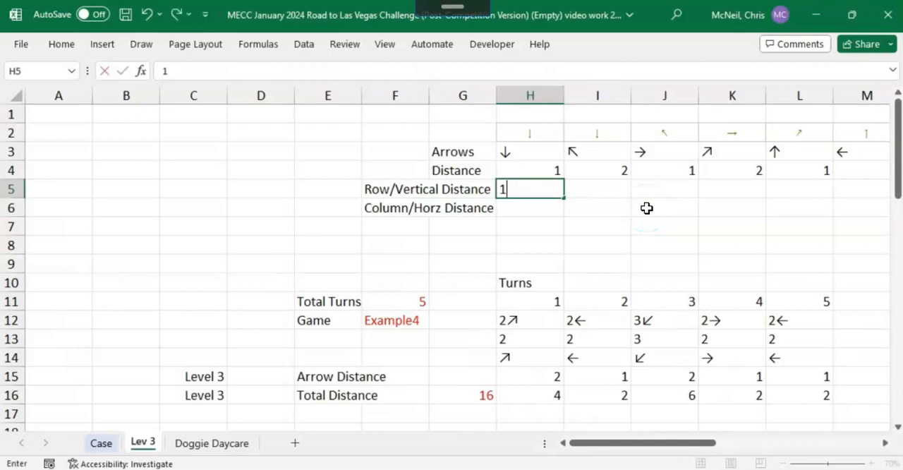
pyautogui.press('Return')
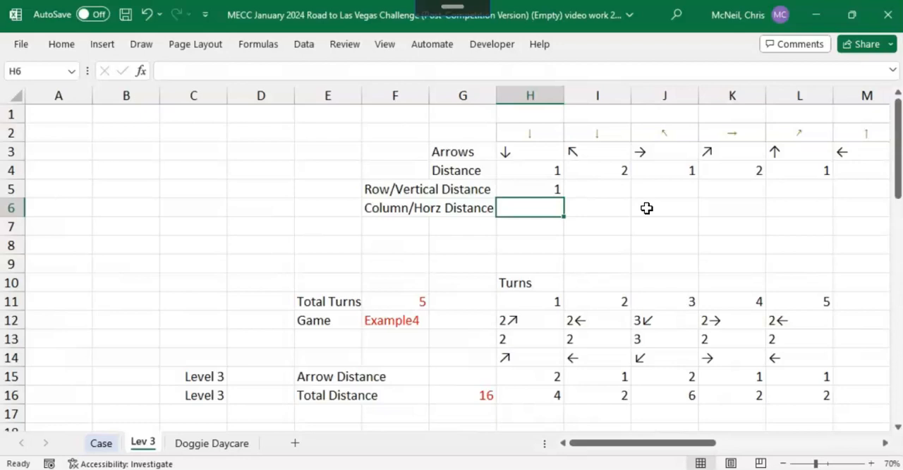
pyautogui.write('0')
pyautogui.press('Up')
pyautogui.press('Right')
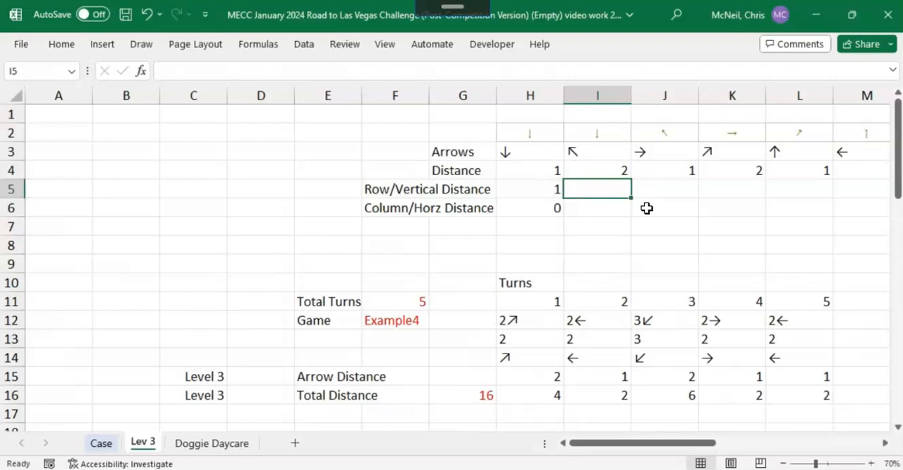
# Step: Enter -1 for both the vertical and horizontal distances of the up-left arrow in column I
pyautogui.write('-1')
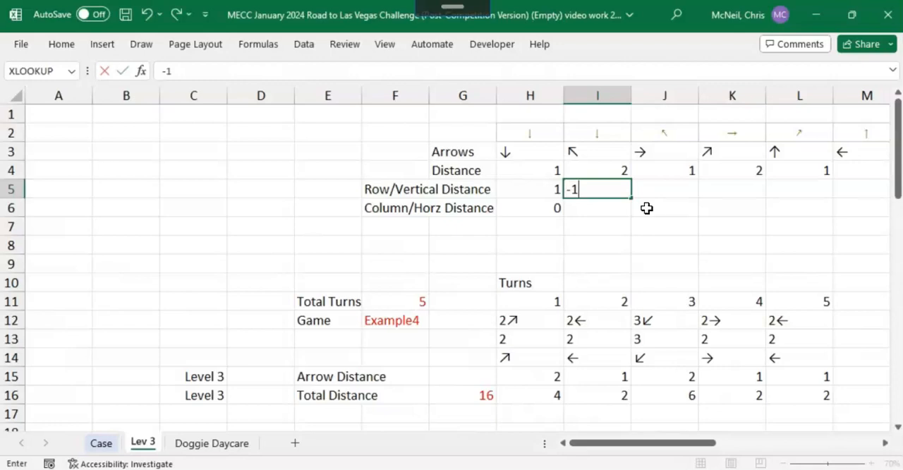
pyautogui.press('Return')
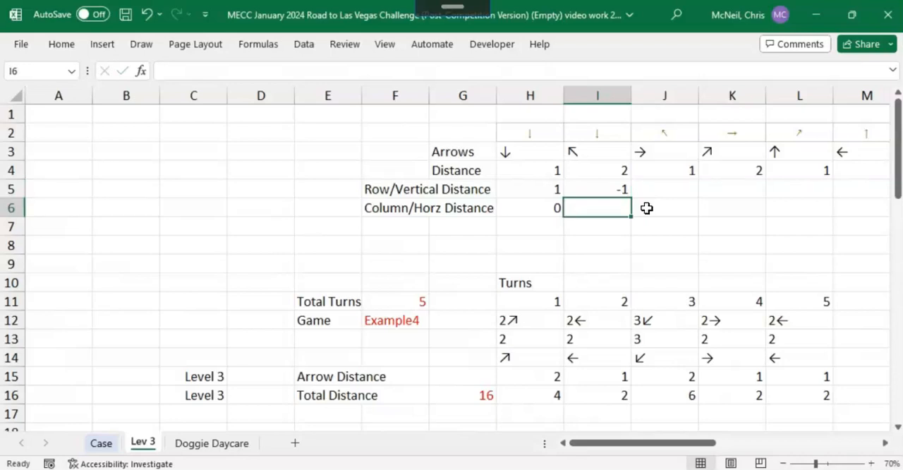
pyautogui.write('-')
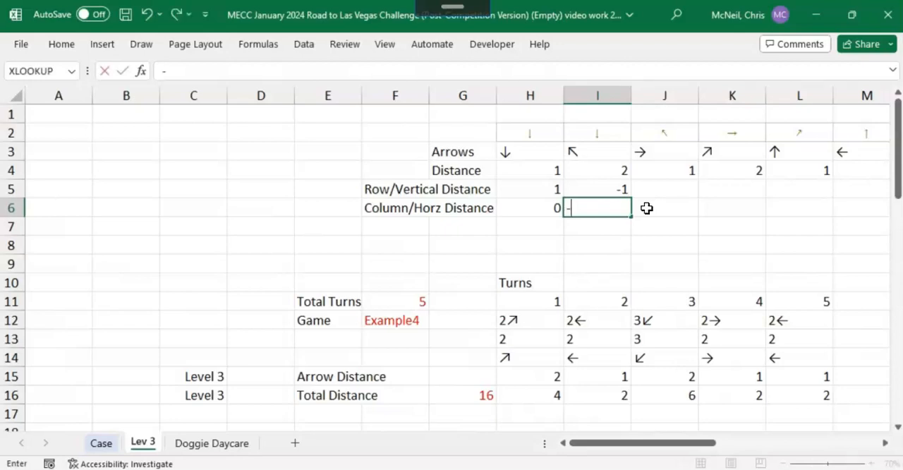
pyautogui.write('1')
pyautogui.press('Tab')
pyautogui.press('Up')
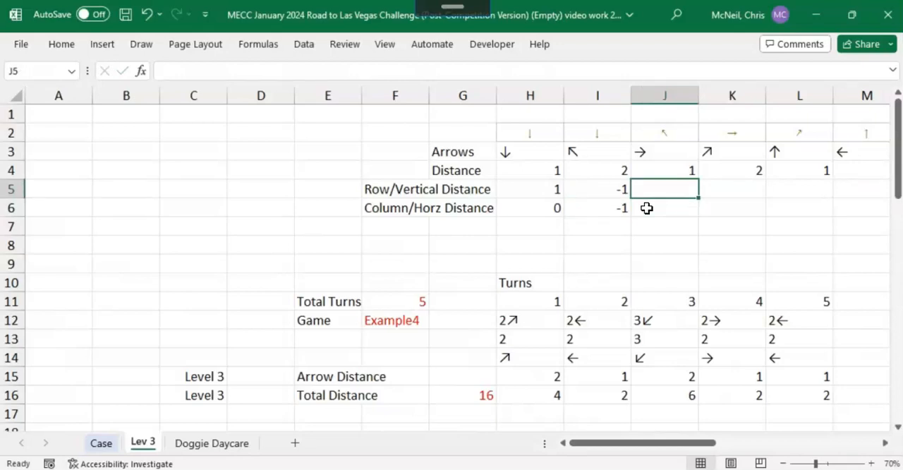
# Step: Enter a vertical distance of 0 and a horizontal distance of 1 for the right arrow in column J
pyautogui.write('0')
pyautogui.press('Return')
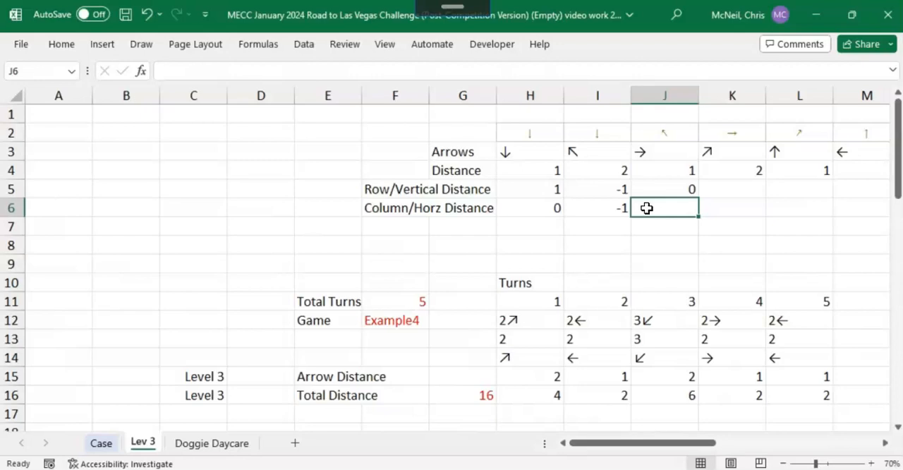
pyautogui.write('1')
pyautogui.press('Tab')
pyautogui.press('Up')
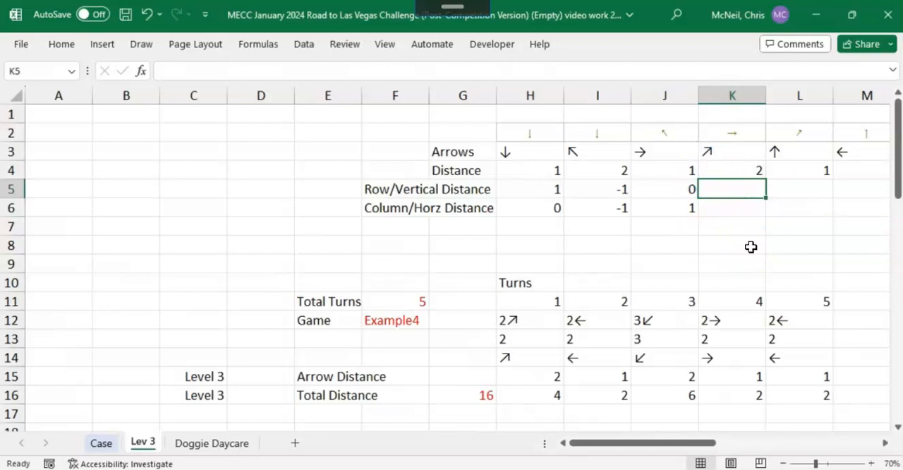
# Step: Enter a vertical distance of -1 and a horizontal distance of 1 for the up-right arrow in column K
pyautogui.write('-1')
pyautogui.press('Return')
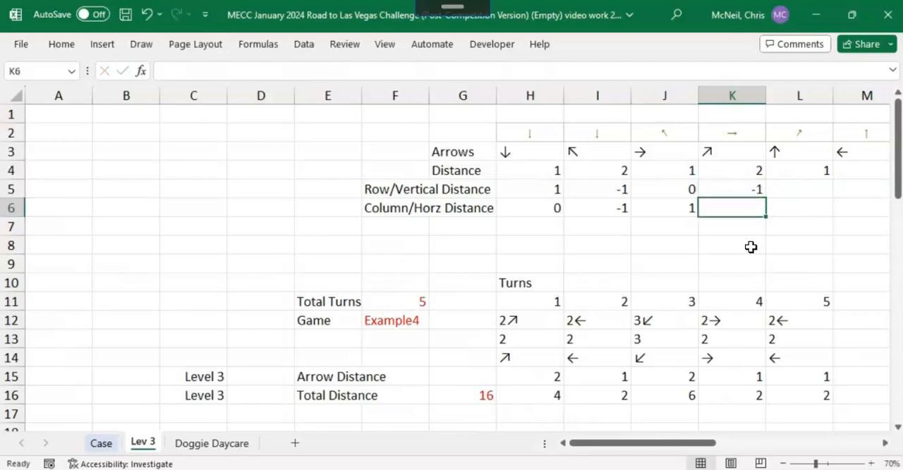
pyautogui.write('1')
pyautogui.press('Tab')
pyautogui.press('Up')
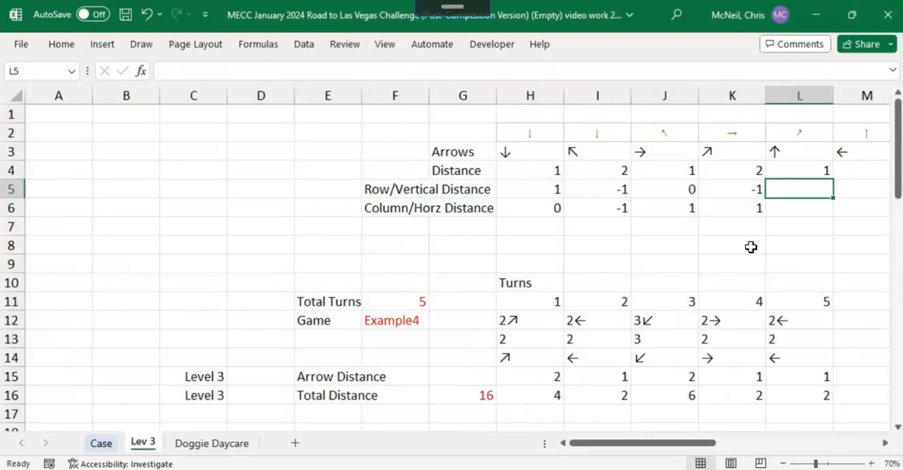
# Step: Enter a vertical distance of -1 and a horizontal distance of 0 for the up arrow in column L
pyautogui.write('-1')
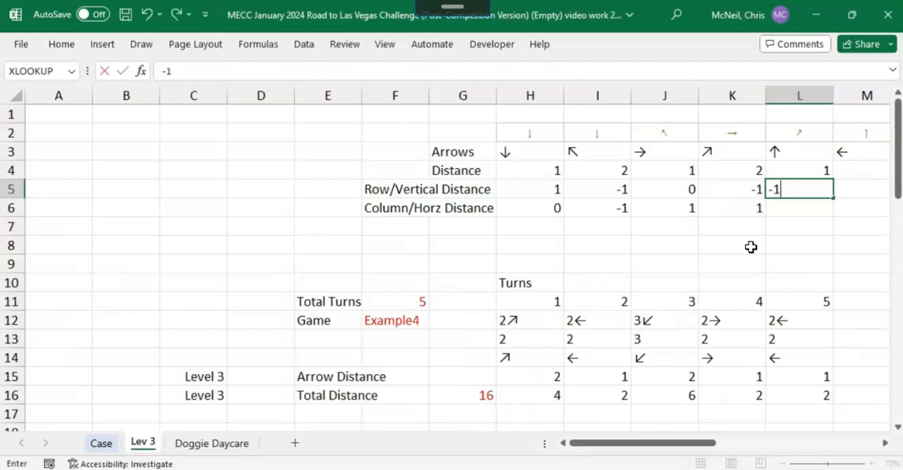
pyautogui.press('Return')
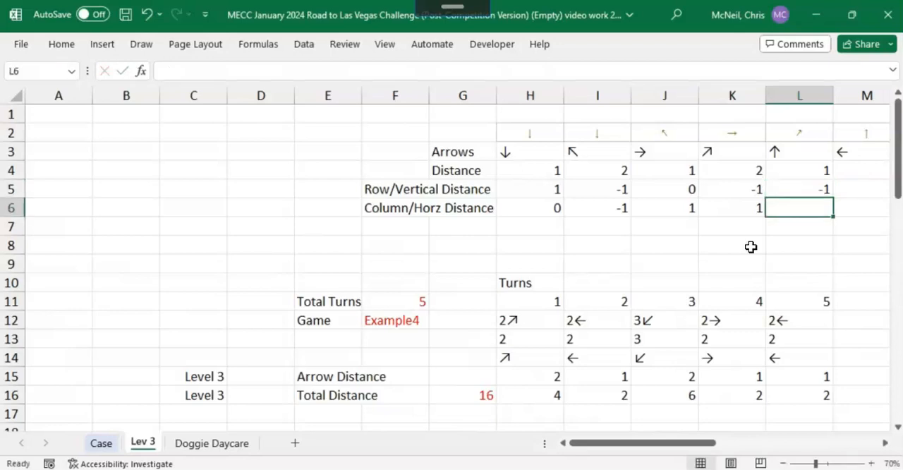
pyautogui.write('0')
pyautogui.press('Tab')
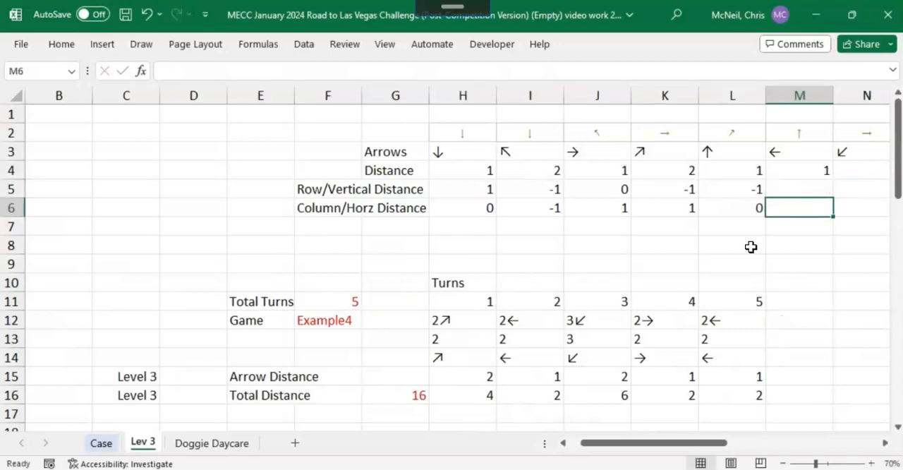
# Step: Enter a vertical distance of 0 and a horizontal distance of -1 for the left arrow in column M
pyautogui.press('Up')
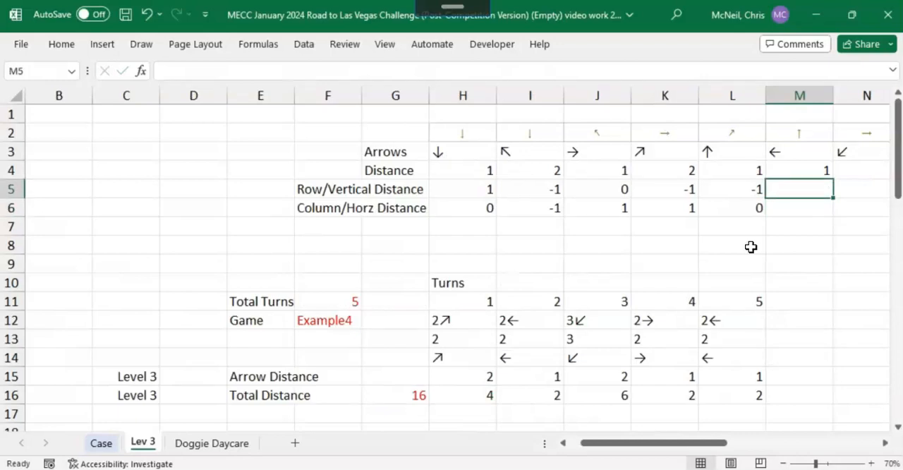
pyautogui.write('0')
pyautogui.press('Return')
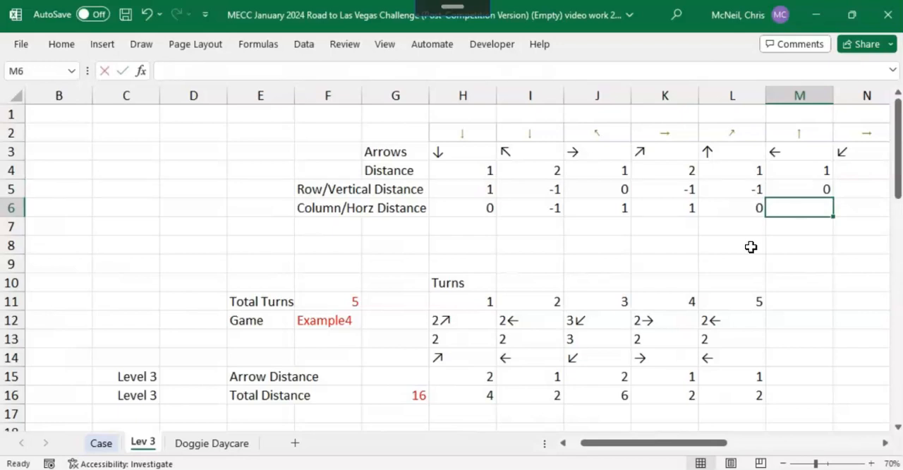
pyautogui.write('-1')
pyautogui.press('Tab')
# Step: Enter a vertical distance of 1 and a horizontal distance of -1 for the down-left arrow in column N
pyautogui.press('Up')
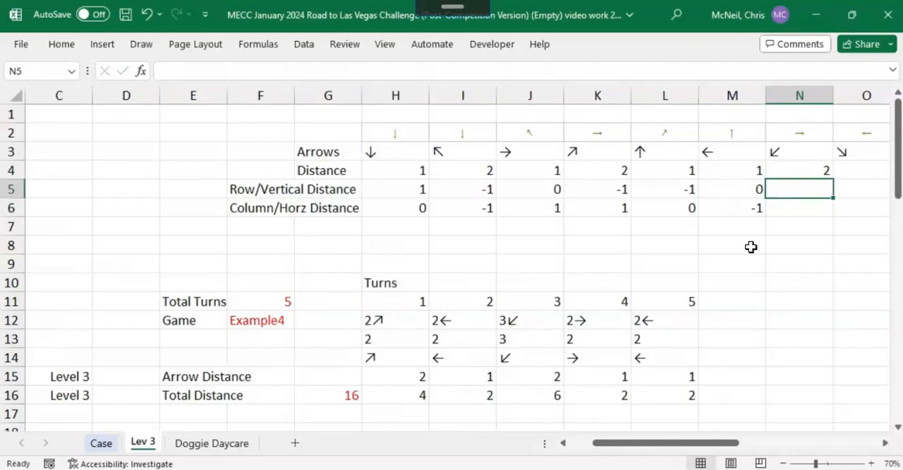
pyautogui.write('1')
pyautogui.press('Return')
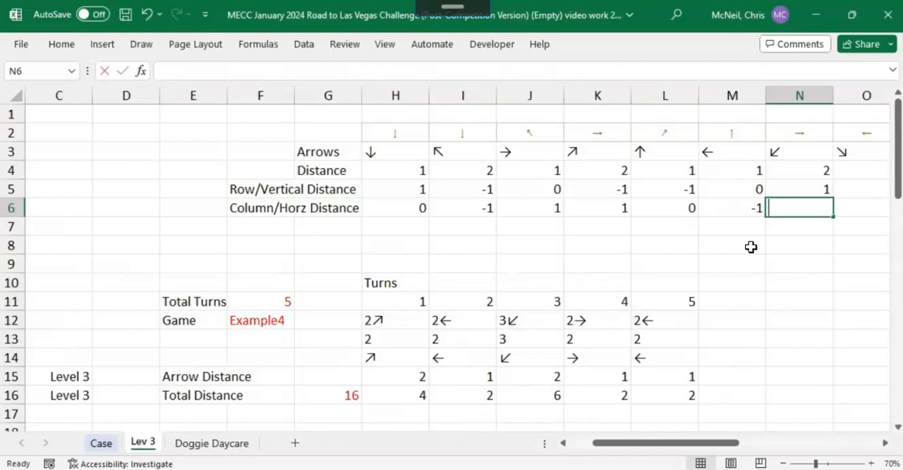
pyautogui.write('-1')
pyautogui.press('Tab')
# Step: Enter 1 for both the vertical and horizontal distances of the down-right arrow in column O
pyautogui.press('Up')
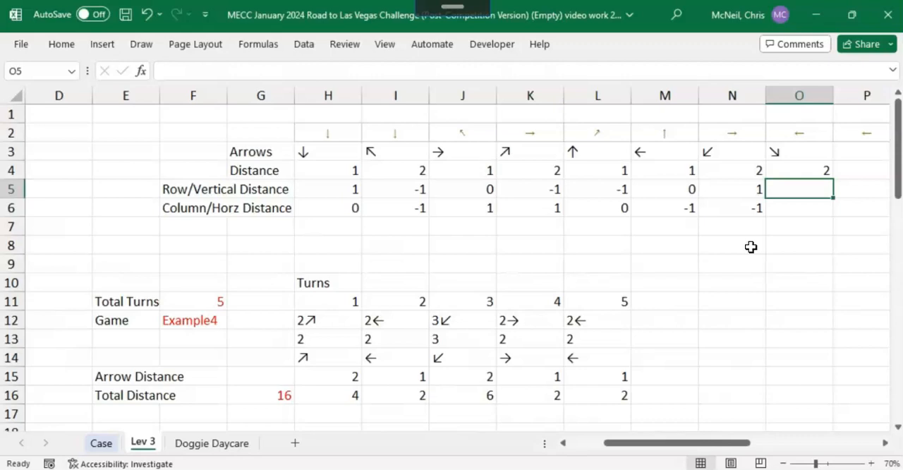
pyautogui.write('1')
pyautogui.press('Return')
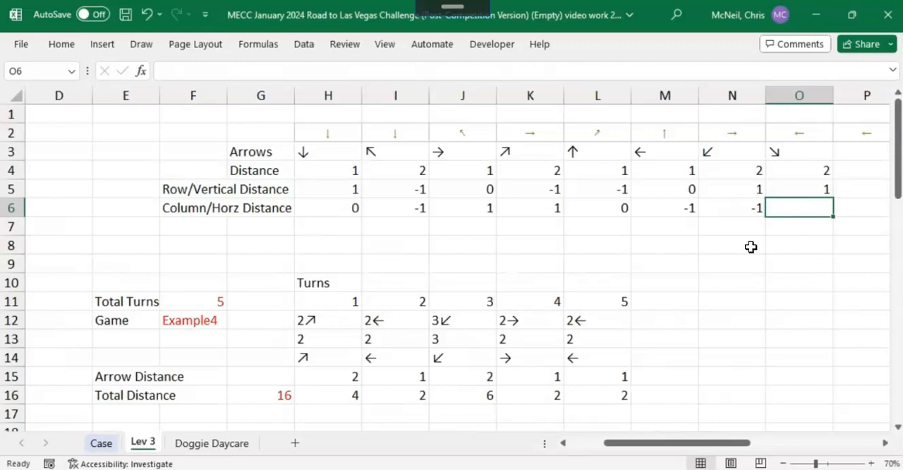
pyautogui.write('1')
pyautogui.press('Left')
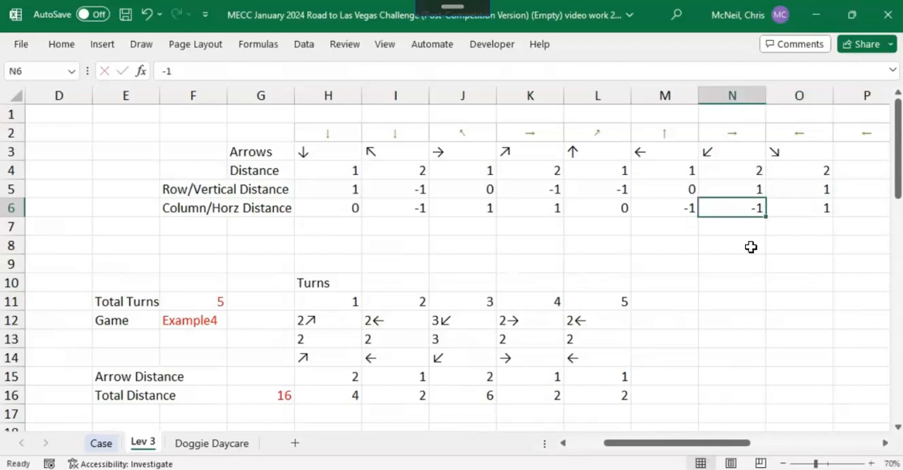
# Step: Check the horizontal distances by summing H6:O6 in cell P6
pyautogui.moveTo(346, 210); pyautogui.dragTo(833, 201)
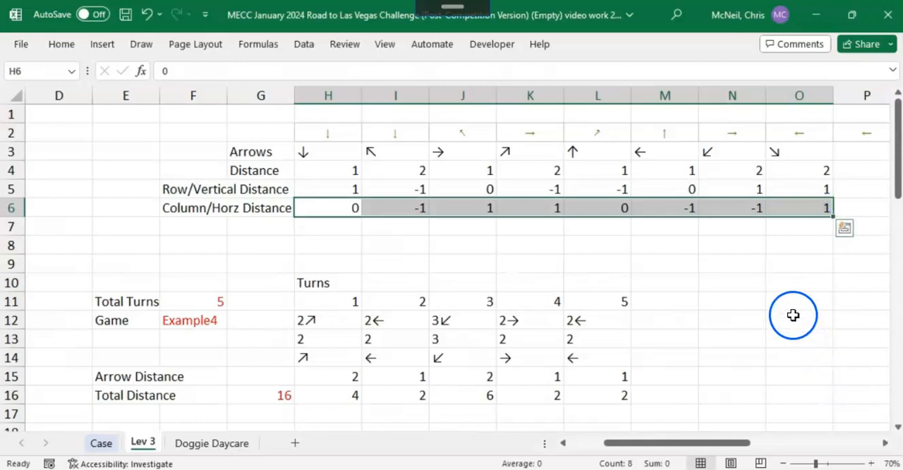
pyautogui.click(866, 211)
pyautogui.write('=')
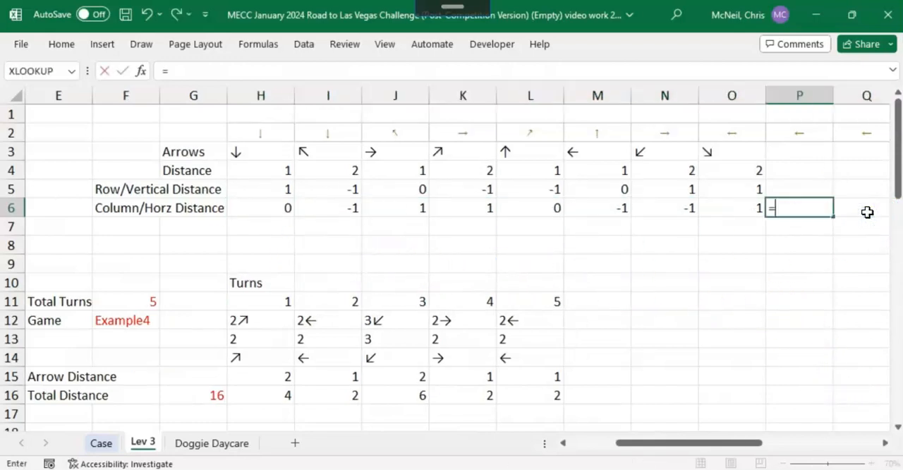
pyautogui.write('sum')
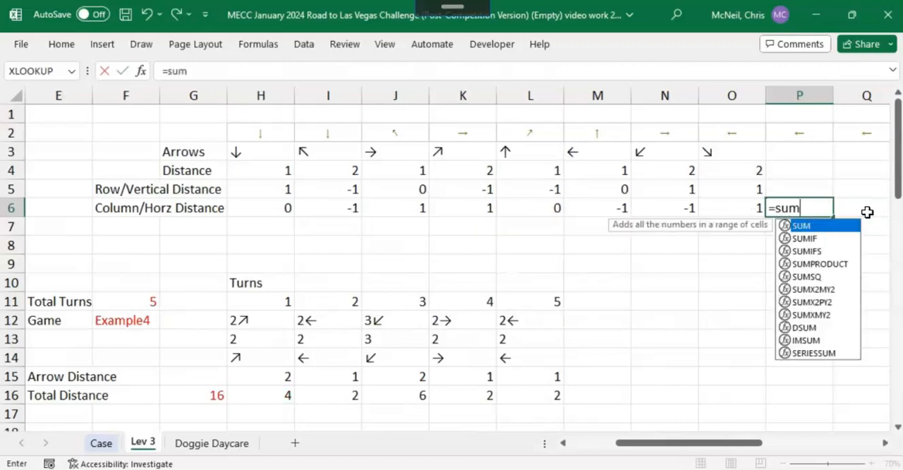
pyautogui.write('(')
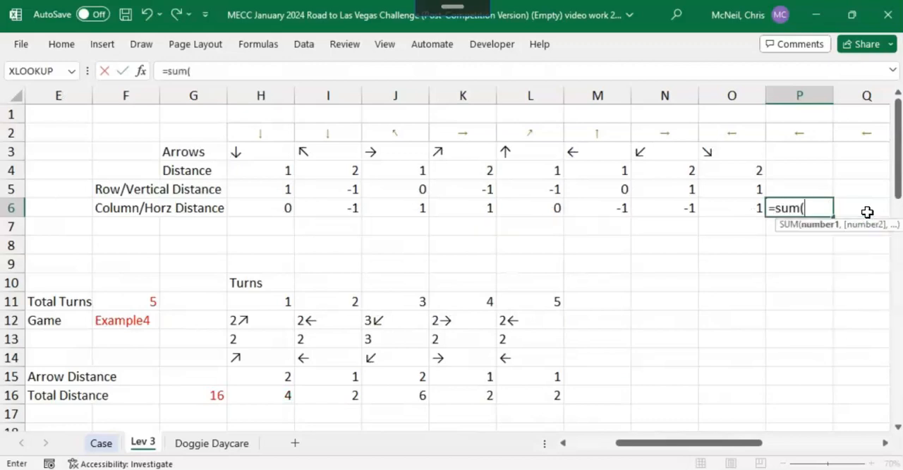
pyautogui.click(286, 205)
pyautogui.hotkey('shift', 'Right')
pyautogui.hotkey('shift', 'Right')
pyautogui.hotkey('shift', 'Right')
pyautogui.hotkey('shift', 'Right')
pyautogui.hotkey('shift', 'Right')
pyautogui.hotkey('shift', 'Right')
pyautogui.hotkey('shift', 'Right')
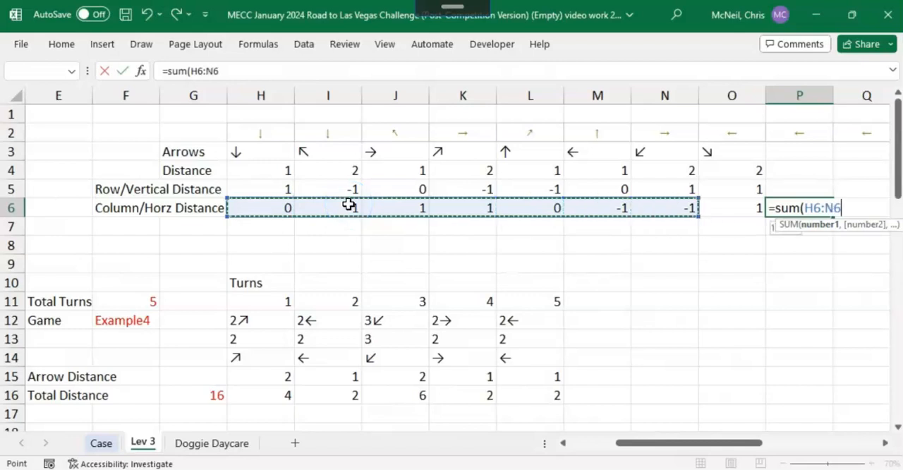
pyautogui.hotkey('ctrl', 'Return')
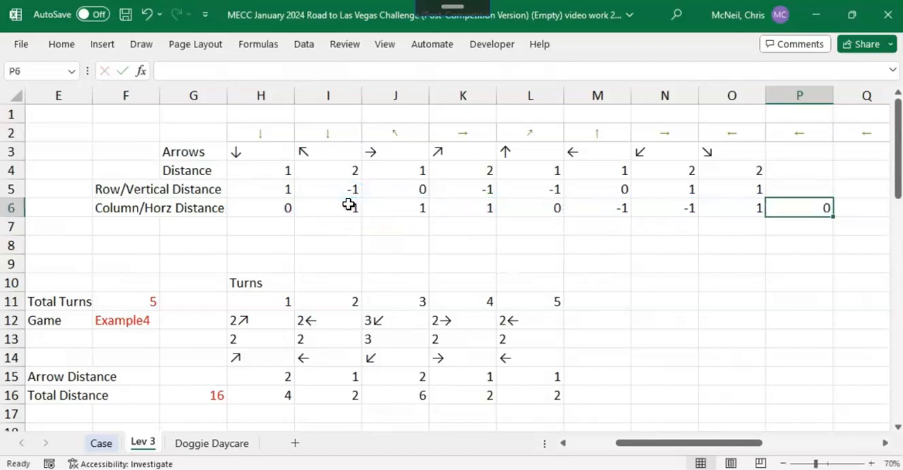
# Step: Copy the check sum from P6 to P5 to total the vertical distances
pyautogui.hotkey('ctrl', 'c')
pyautogui.press('Up')
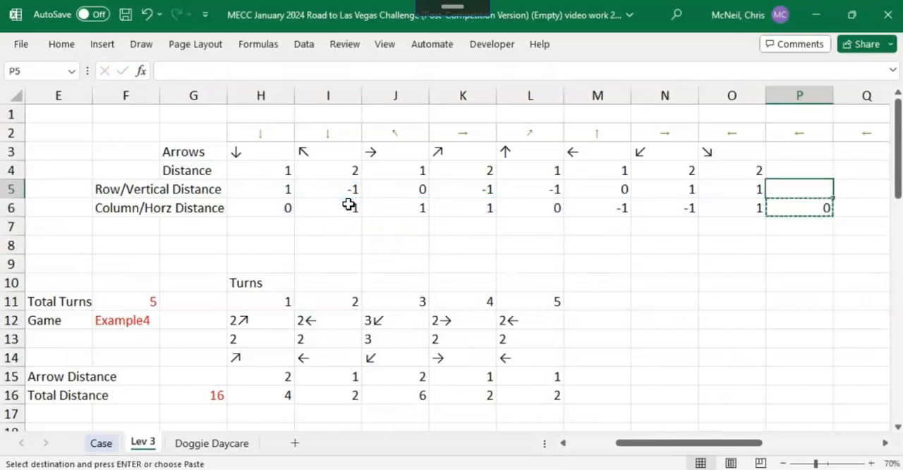
pyautogui.hotkey('ctrl', 'v')
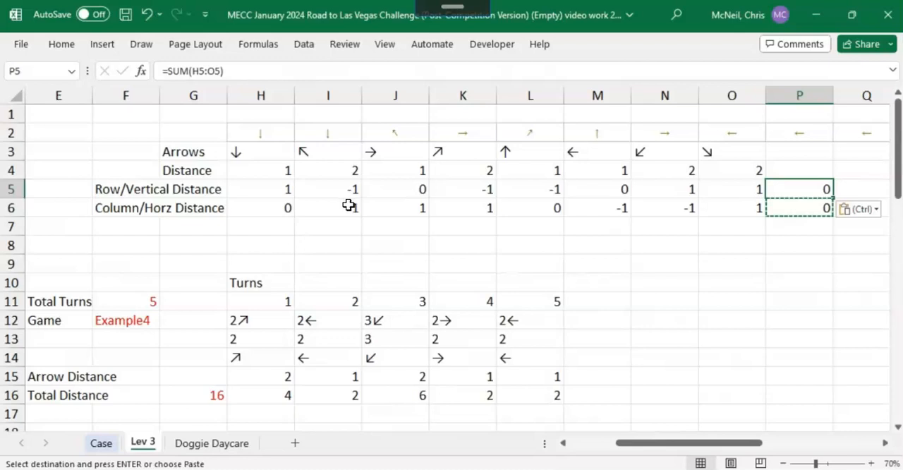
# Step: Clear the two check sums from P5 and P6
pyautogui.press('Delete')
pyautogui.press('Down')
pyautogui.press('Delete')
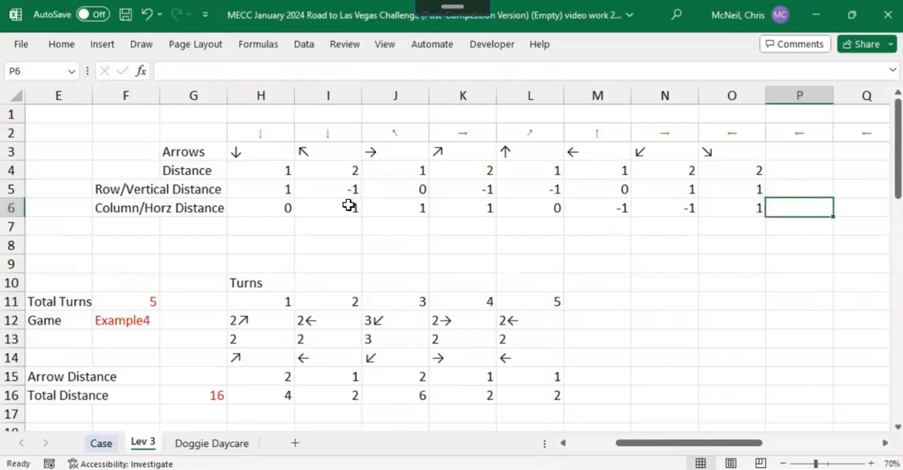
# Step: Examine the total turns, the turn sequence and the formulas that retrieve and split the game's moves in rows 11 to 14
pyautogui.click(284, 246)
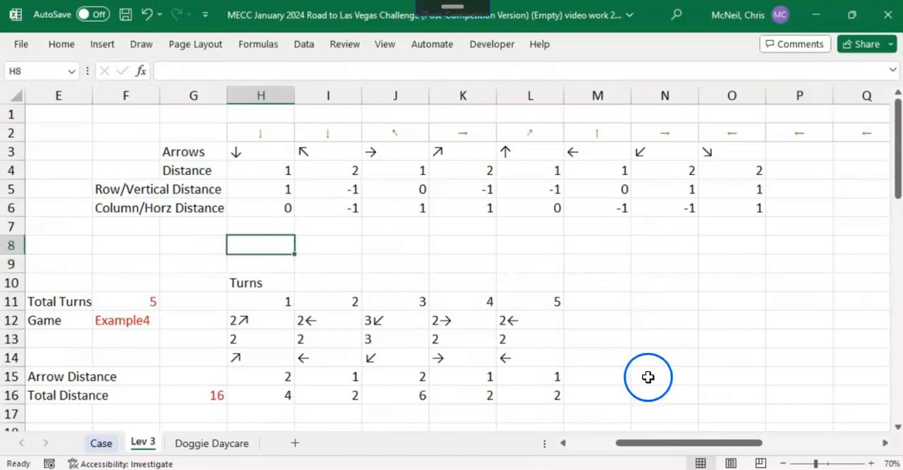
pyautogui.moveTo(665, 447); pyautogui.dragTo(625, 450)
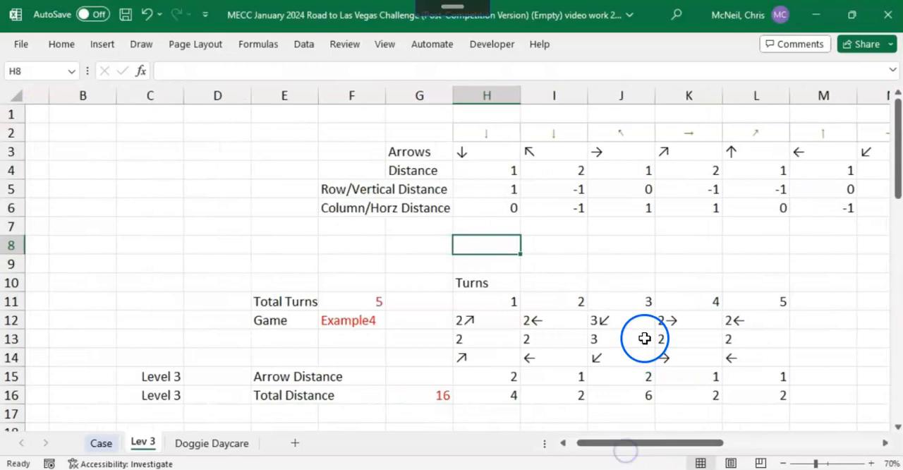
pyautogui.scroll(-4, 644, 339)
pyautogui.scroll(2, 528, 245)
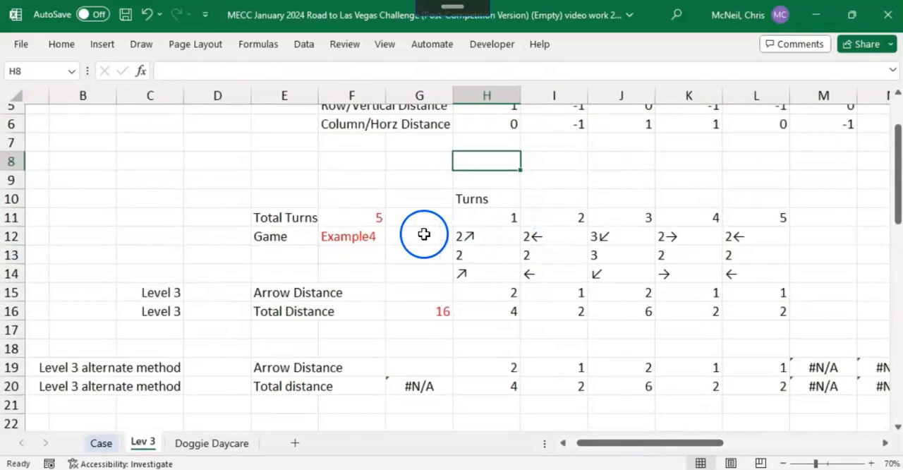
pyautogui.click(355, 221)
pyautogui.moveTo(495, 217); pyautogui.dragTo(760, 239)
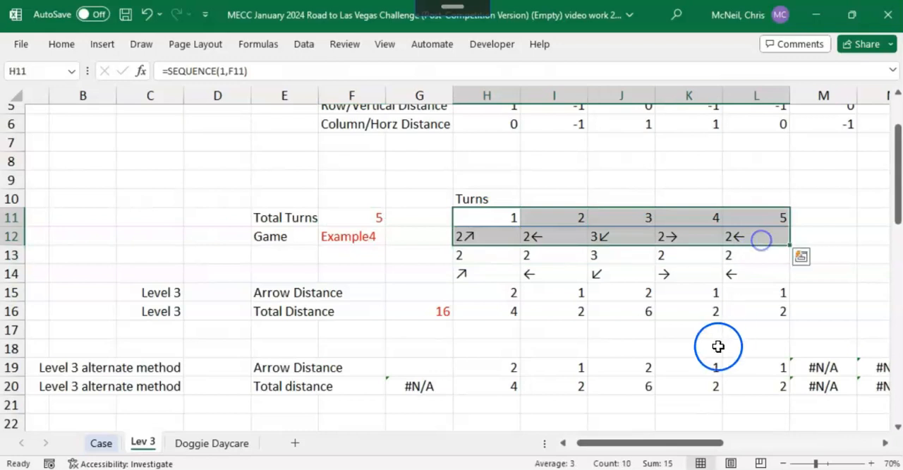
pyautogui.click(490, 236)
pyautogui.scroll(-1, 571, 311)
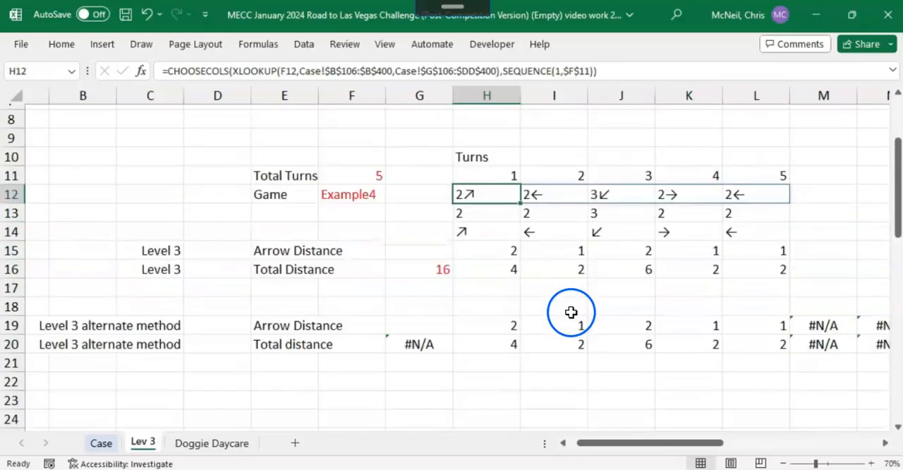
pyautogui.click(488, 216)
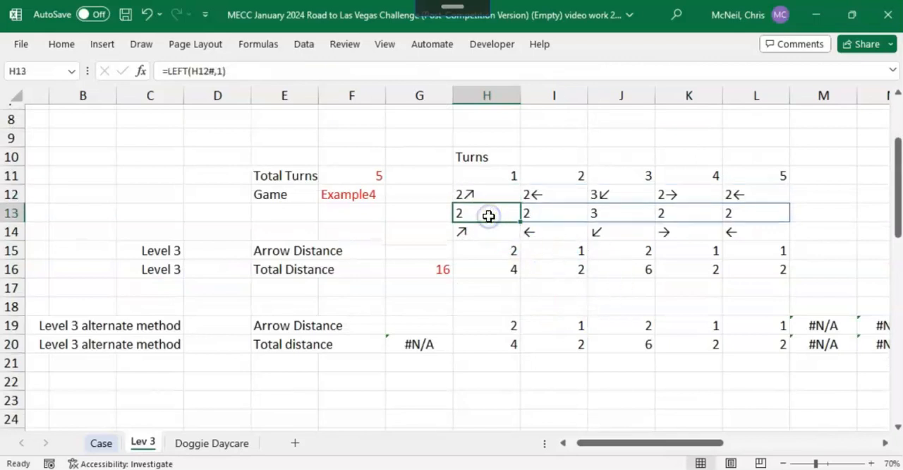
pyautogui.click(470, 230)
pyautogui.scroll(-1, 582, 358)
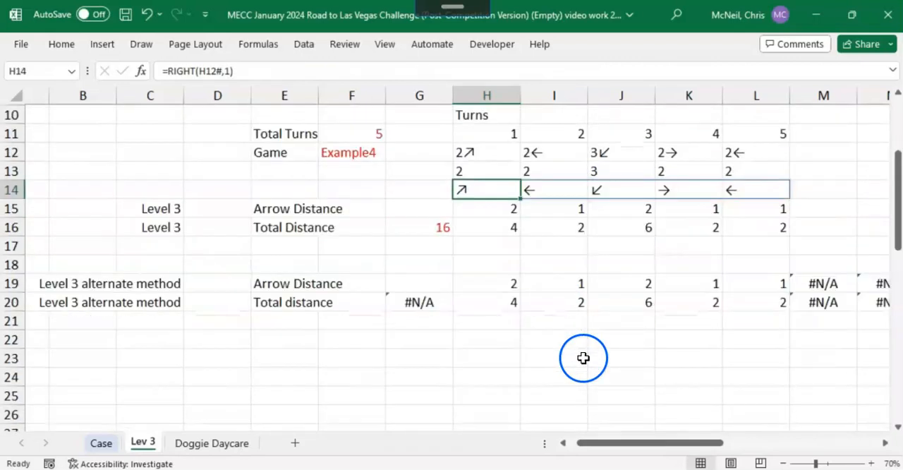
# Step: Copy the Row/Vertical Distance and Column/Horz Distance labels from F5:F6 to D23:D24
pyautogui.click(274, 358)
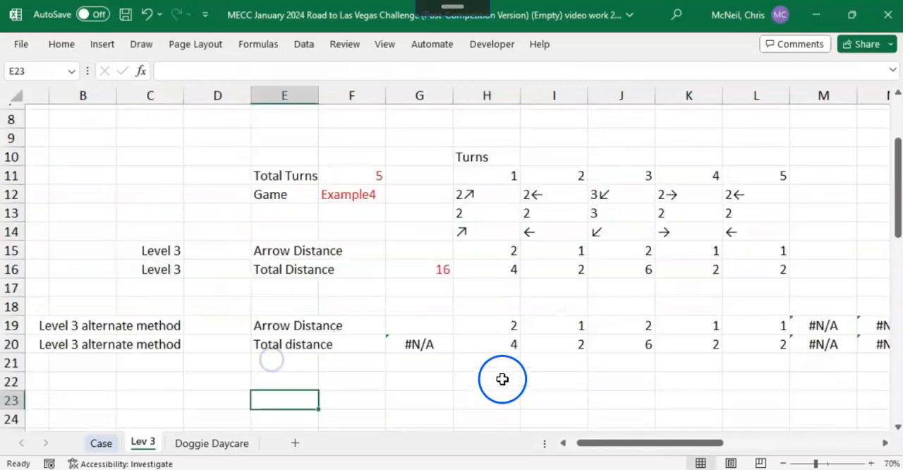
pyautogui.scroll(3, 497, 345)
pyautogui.moveTo(364, 144); pyautogui.dragTo(364, 170)
pyautogui.hotkey('ctrl', 'c')
pyautogui.scroll(-4, 550, 225)
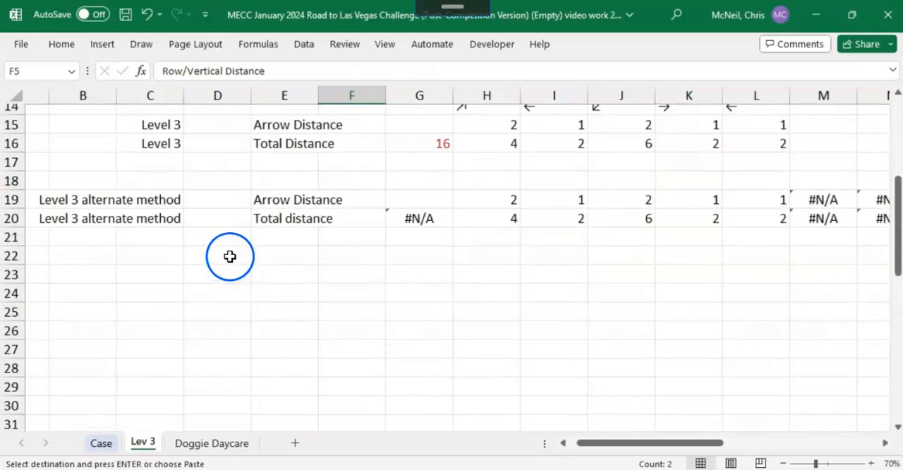
pyautogui.click(233, 256)
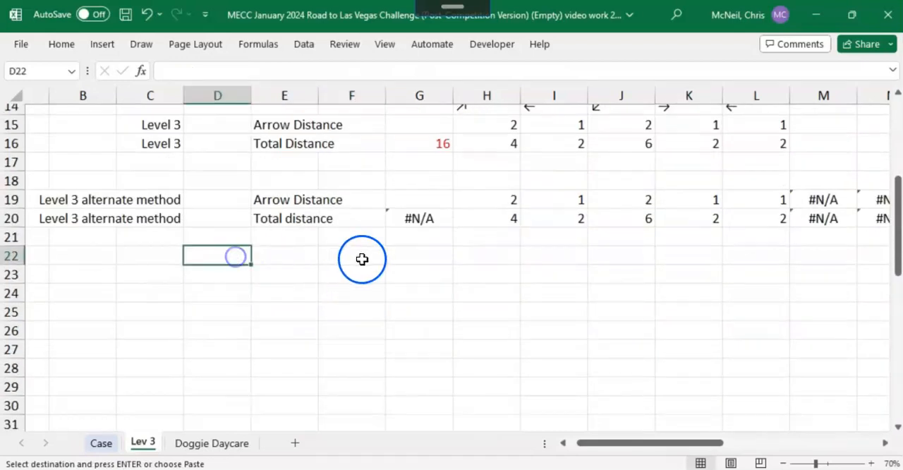
pyautogui.click(239, 283)
pyautogui.hotkey('ctrl', 'v')
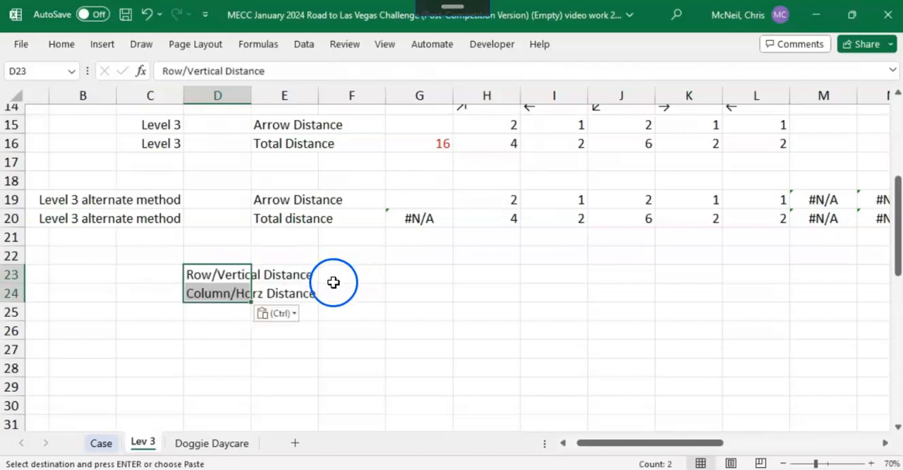
# Step: Label rows 23 and 24 as "Lev 4" in column B
pyautogui.click(71, 275)
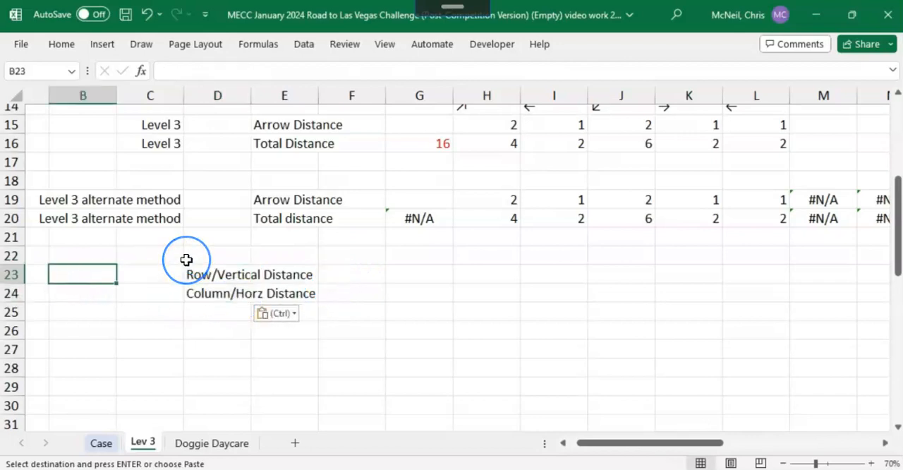
pyautogui.write('Lev 4')
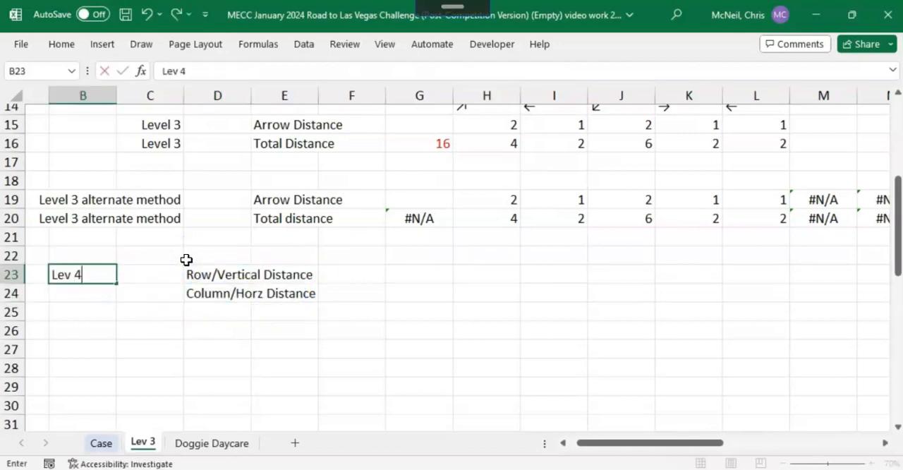
pyautogui.press('Return')
pyautogui.hotkey('ctrl', 'd')
# Step: Start an XLOOKUP formula in H23 with the absolute spill range of turn arrows, $H$14#, as the lookup value
pyautogui.press('Right')
pyautogui.press('Right')
pyautogui.press('Right')
pyautogui.press('Right')
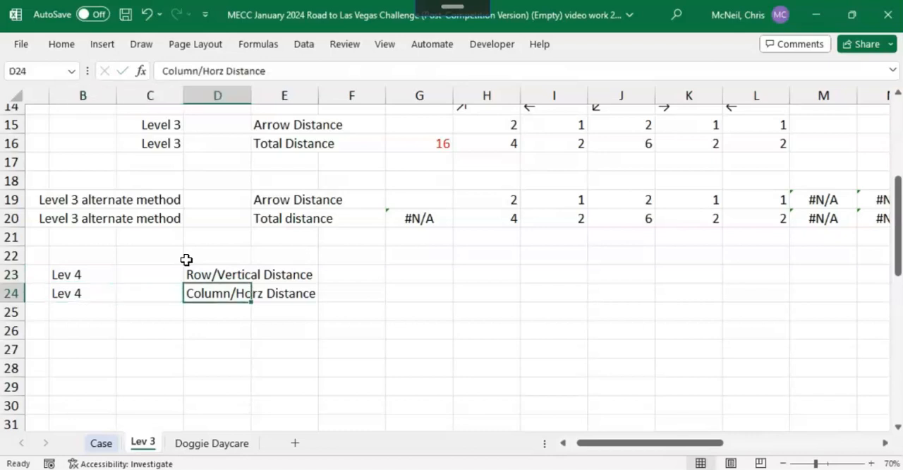
pyautogui.press('Up')
pyautogui.press('Right')
pyautogui.press('Right')
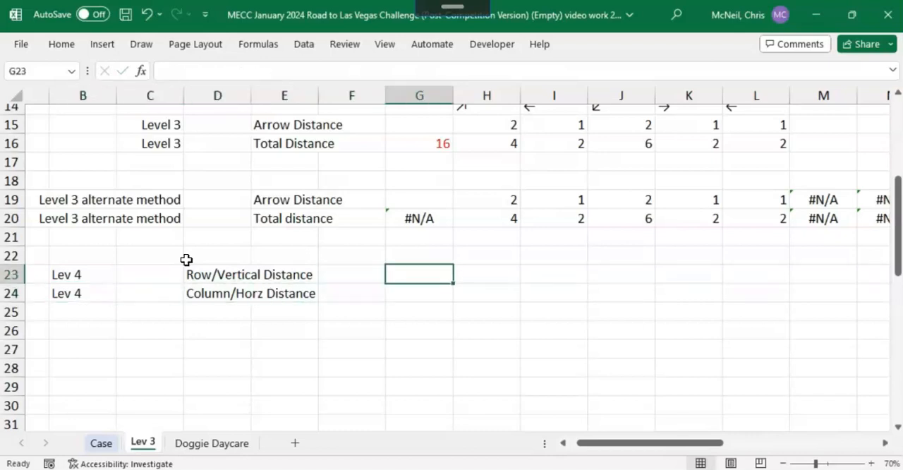
pyautogui.scroll(2, 574, 342)
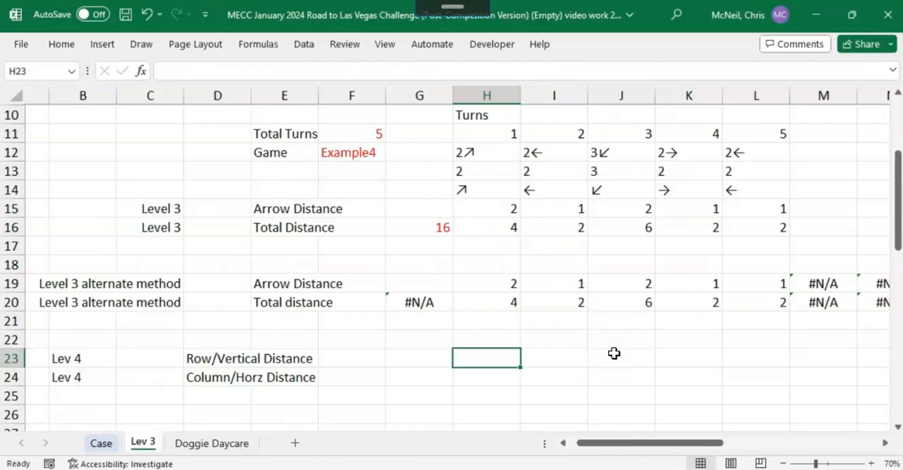
pyautogui.write('=')
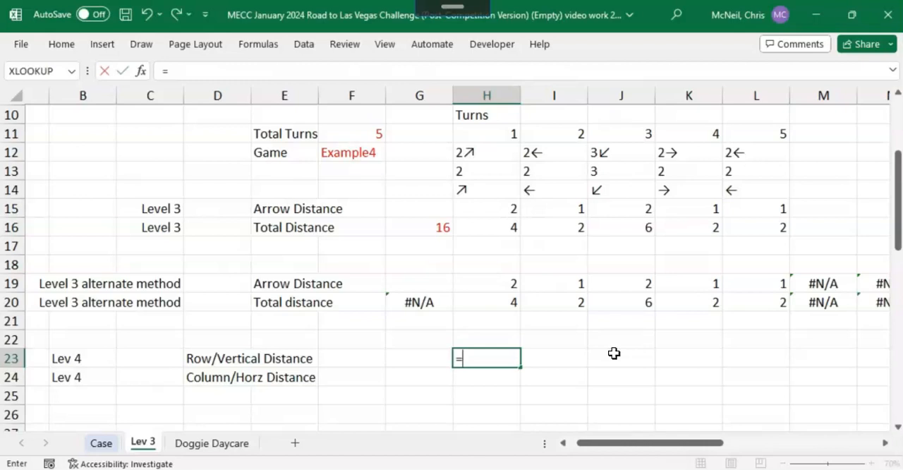
pyautogui.write('xlo')
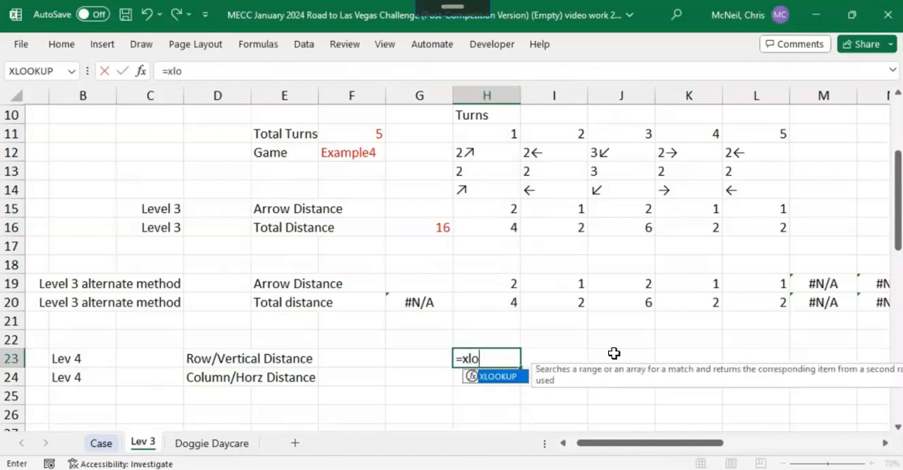
pyautogui.press('Tab')
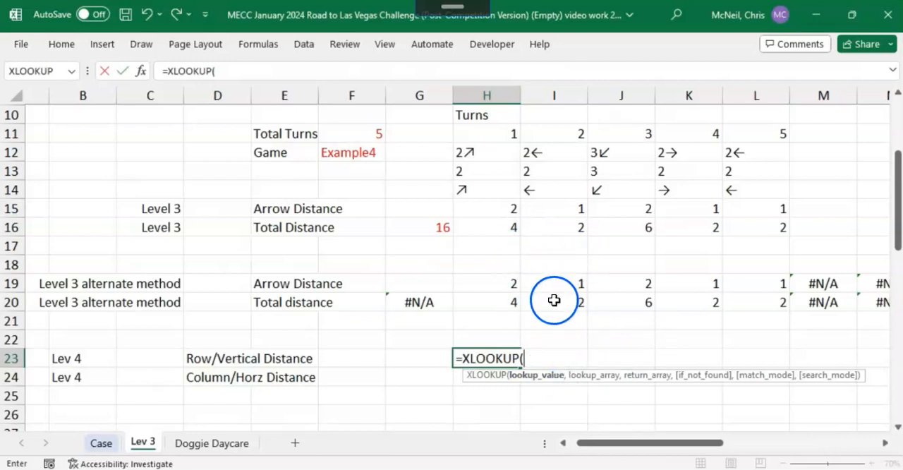
pyautogui.click(477, 191)
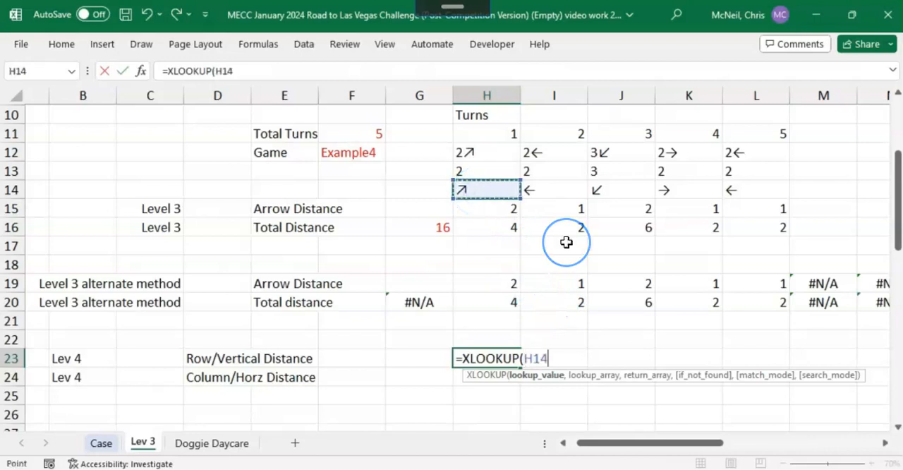
pyautogui.hotkey('shift', 'Right')
pyautogui.hotkey('shift', 'Right')
pyautogui.hotkey('shift', 'Right')
pyautogui.hotkey('shift', 'Right')
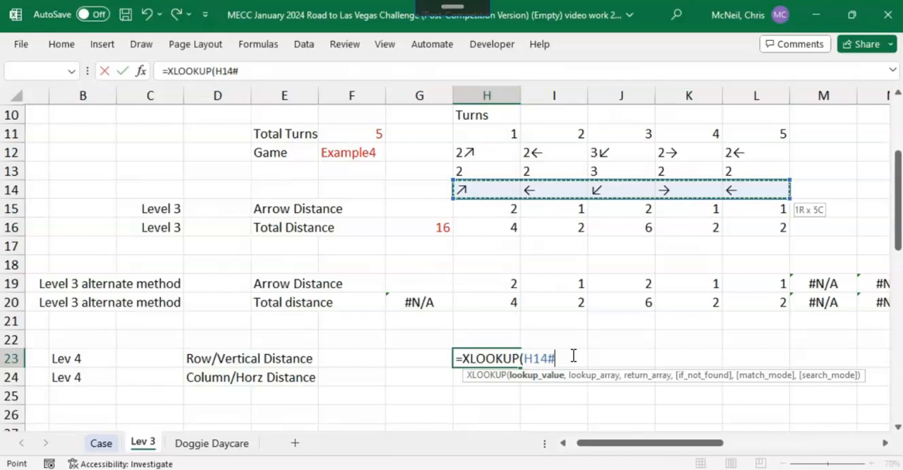
pyautogui.press('F4')
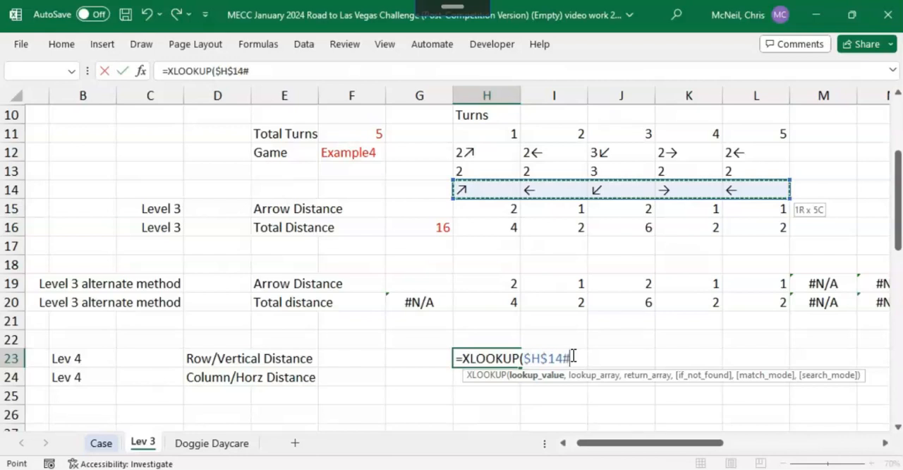
pyautogui.write(',')
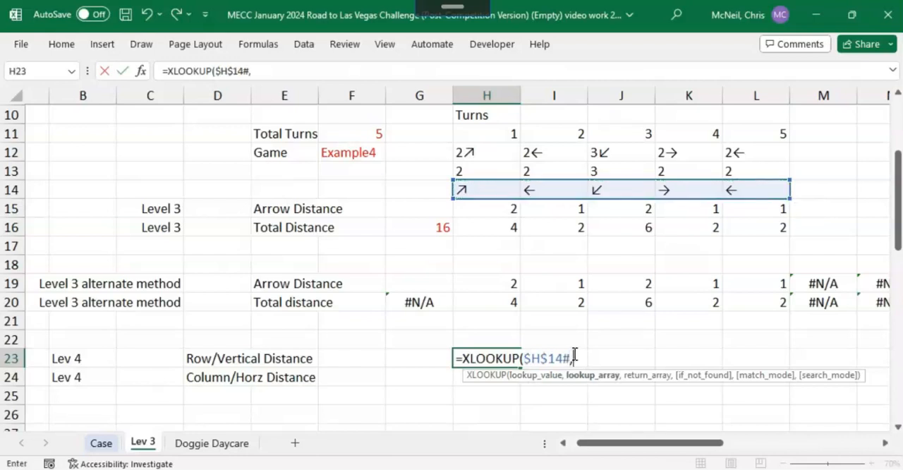
# Step: Set the formula's lookup array to the absolute spill range of the Arrows row, $H$3#
pyautogui.scroll(3, 699, 359)
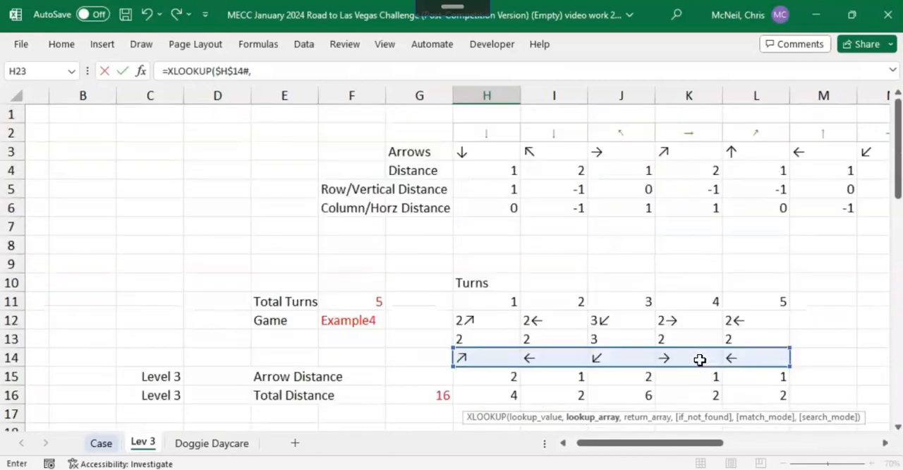
pyautogui.click(470, 151)
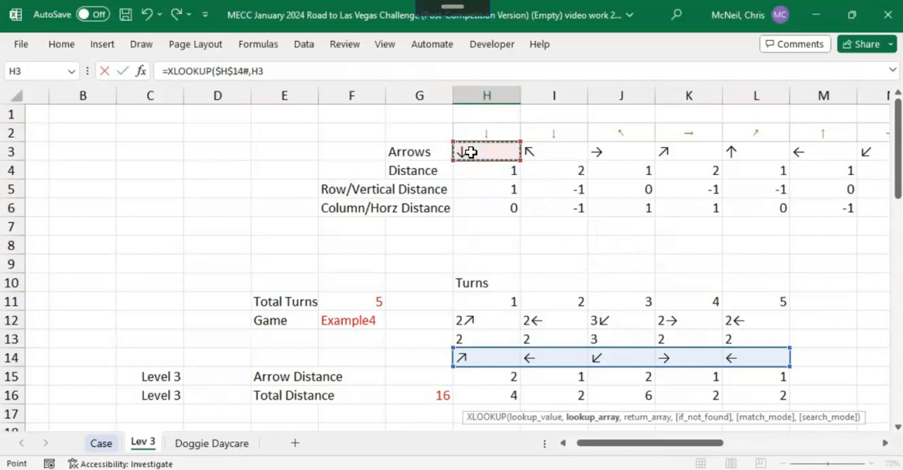
pyautogui.write('#')
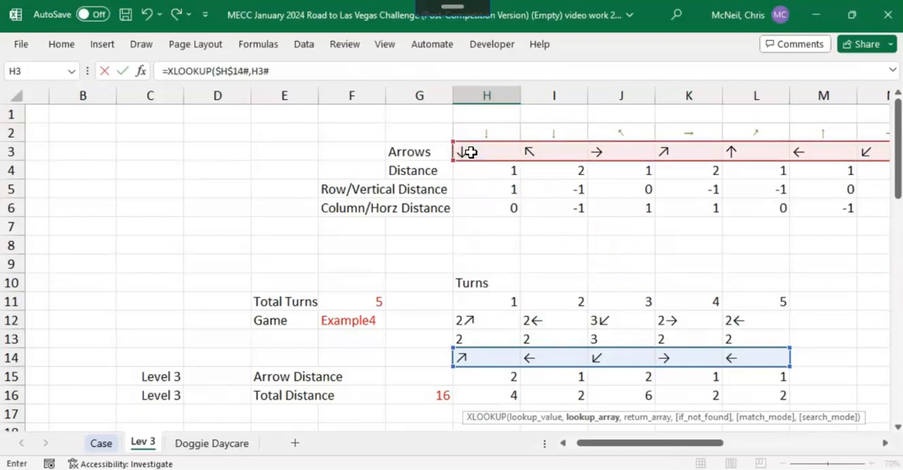
pyautogui.press('F4')
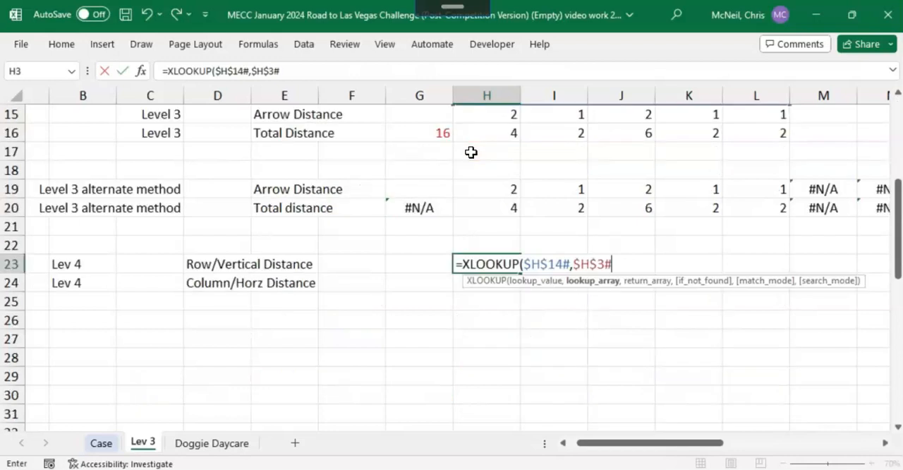
pyautogui.write(',')
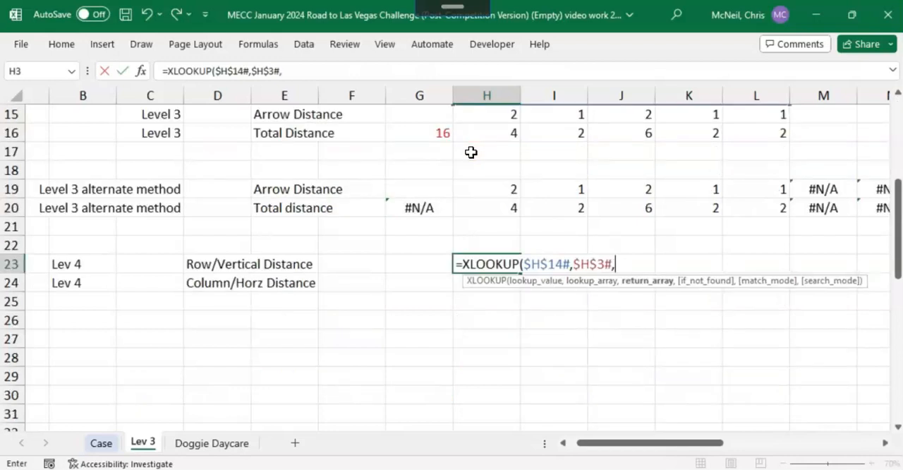
# Step: Complete the H23 formula with the absolute Row/Vertical Distance range $H$5:$O$5 as the return array
pyautogui.scroll(3, 515, 167)
pyautogui.scroll(-1, 518, 208)
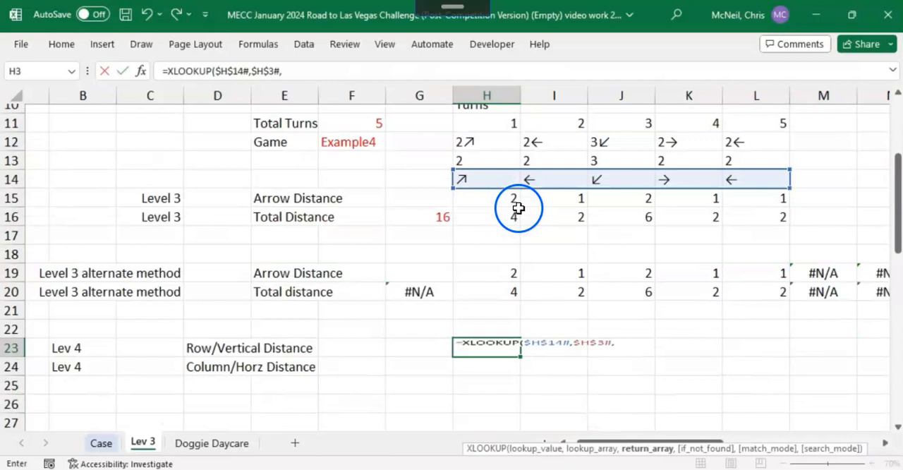
pyautogui.scroll(-1, 518, 208)
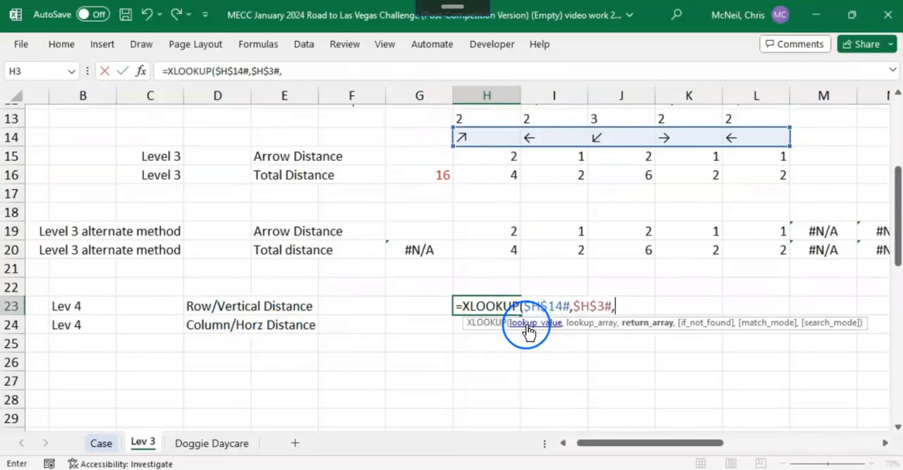
pyautogui.scroll(4, 526, 303)
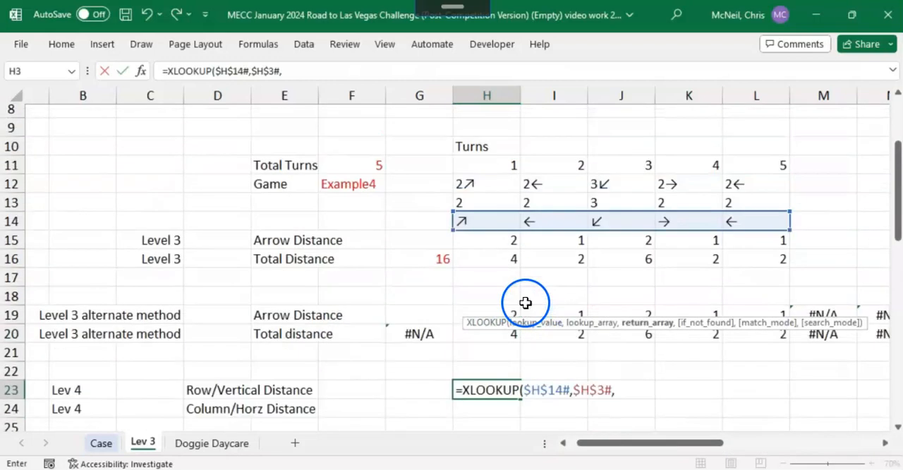
pyautogui.click(487, 188)
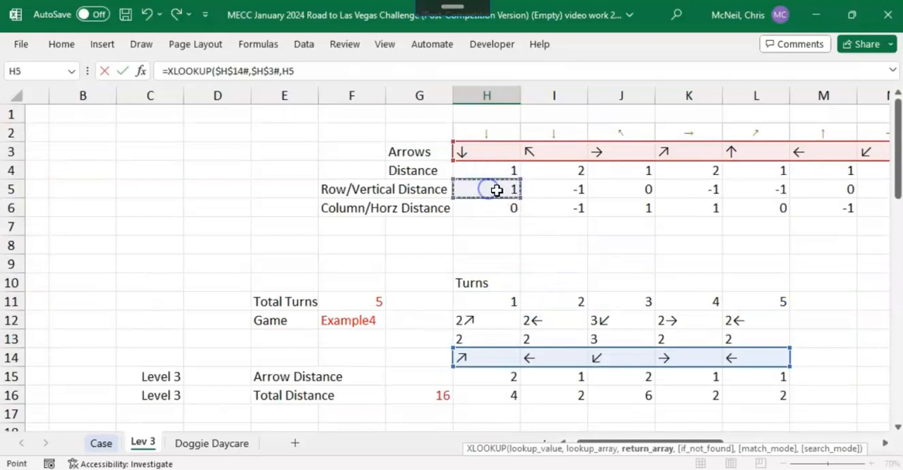
pyautogui.hotkey('ctrl', 'shift', 'Right')
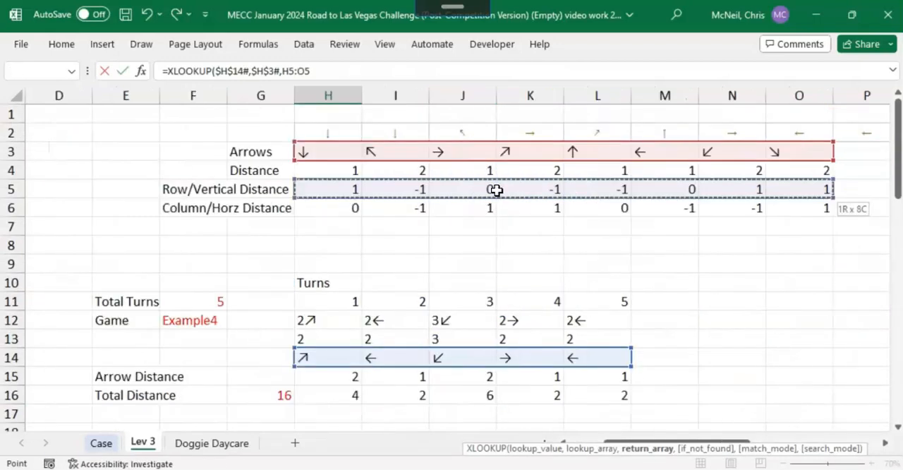
pyautogui.press('F4')
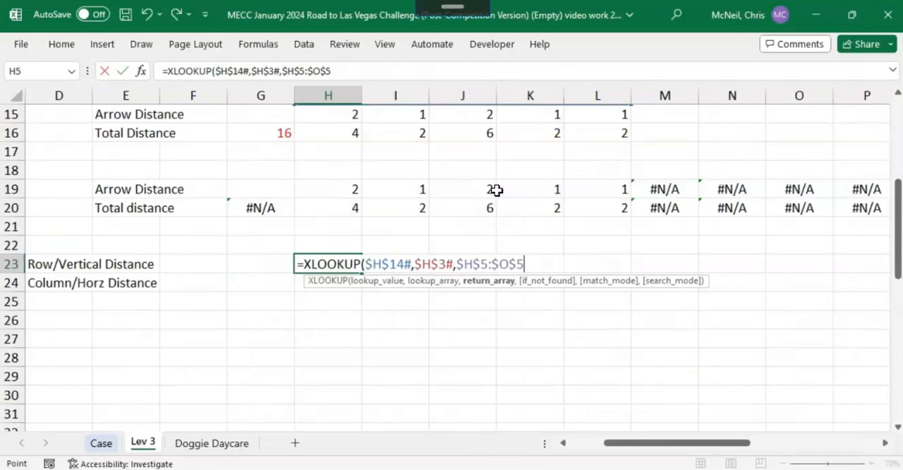
pyautogui.write(')')
pyautogui.press('Return')
pyautogui.press('Up')
# Step: Copy the XLOOKUP formula text from H23 into H24 for the Column/Horz Distance row
pyautogui.scroll(2, 497, 190)
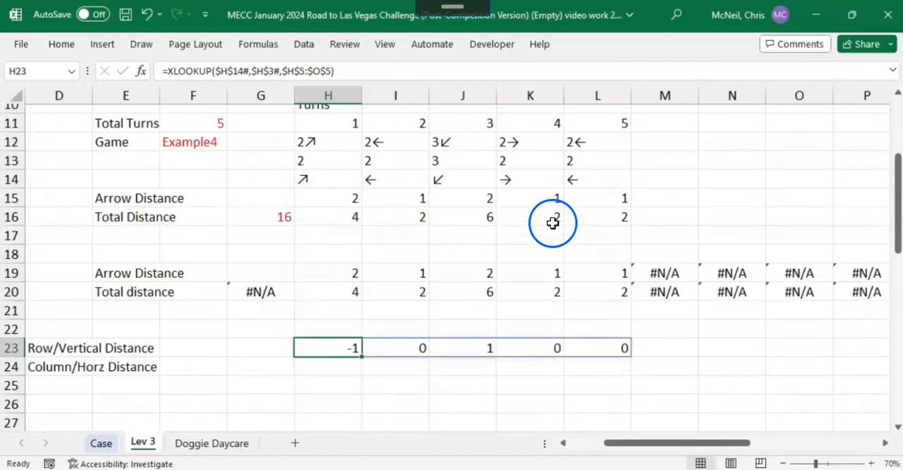
pyautogui.scroll(1, 371, 252)
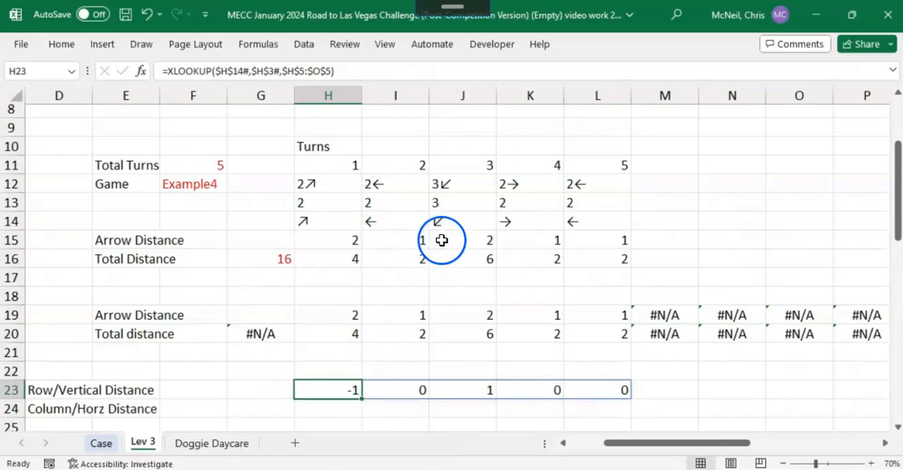
pyautogui.scroll(-2, 374, 261)
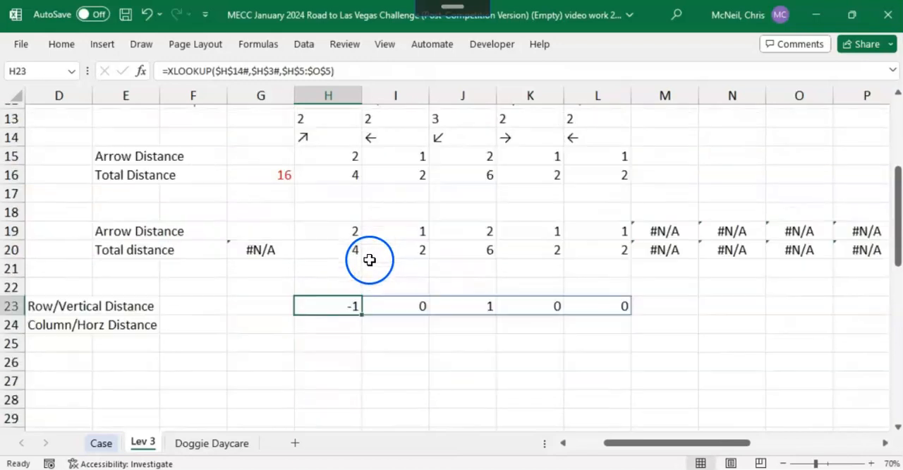
pyautogui.click(331, 327)
pyautogui.click(346, 306)
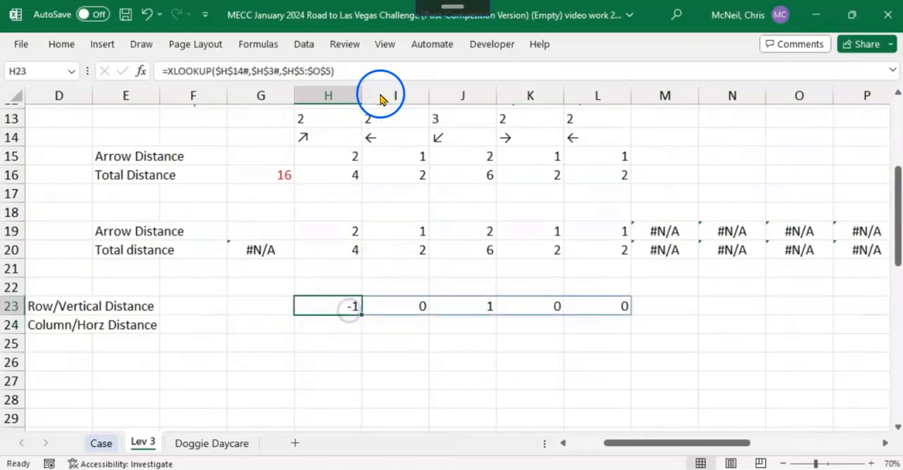
pyautogui.moveTo(346, 69); pyautogui.dragTo(141, 65)
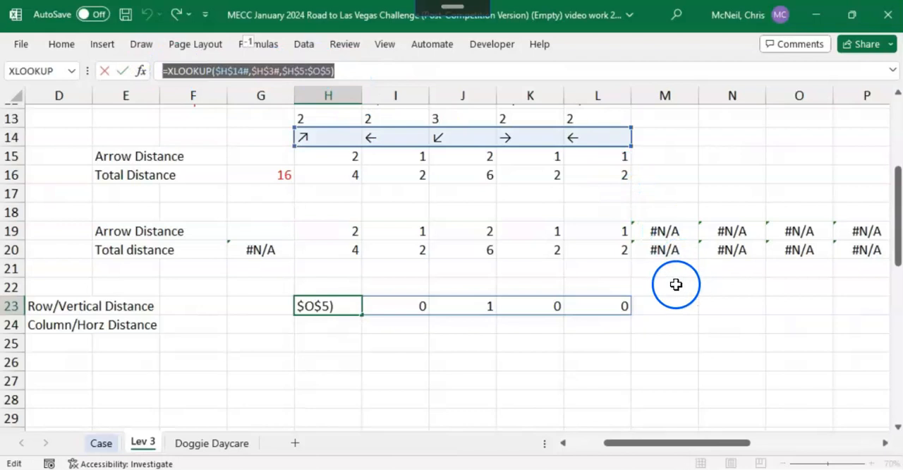
pyautogui.click(102, 71)
pyautogui.click(318, 321)
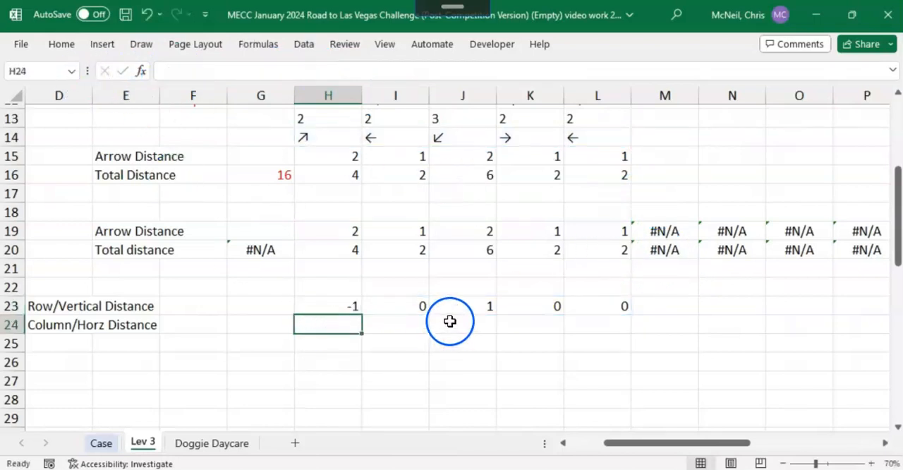
pyautogui.hotkey('ctrl', 'v')
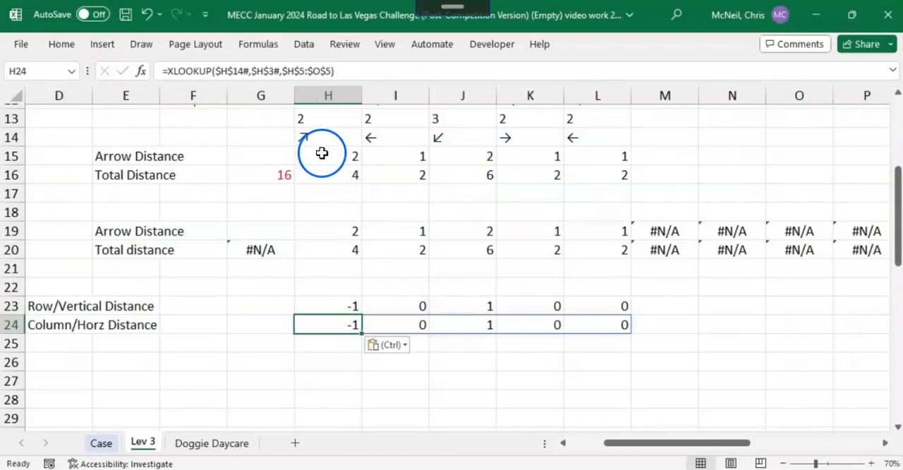
# Step: Change the return array in H24's XLOOKUP to the Column/Horz Distance range $H$6:$O$6
pyautogui.scroll(3, 322, 152)
pyautogui.scroll(-2, 326, 145)
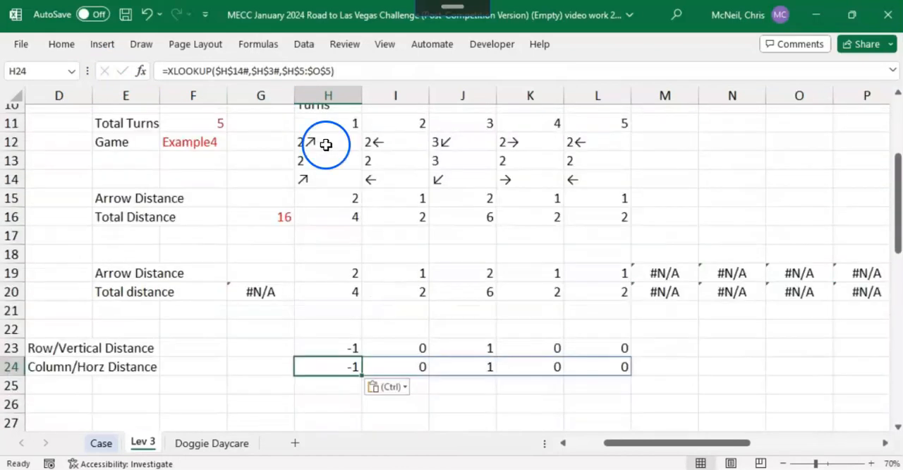
pyautogui.click(343, 75)
pyautogui.scroll(3, 402, 191)
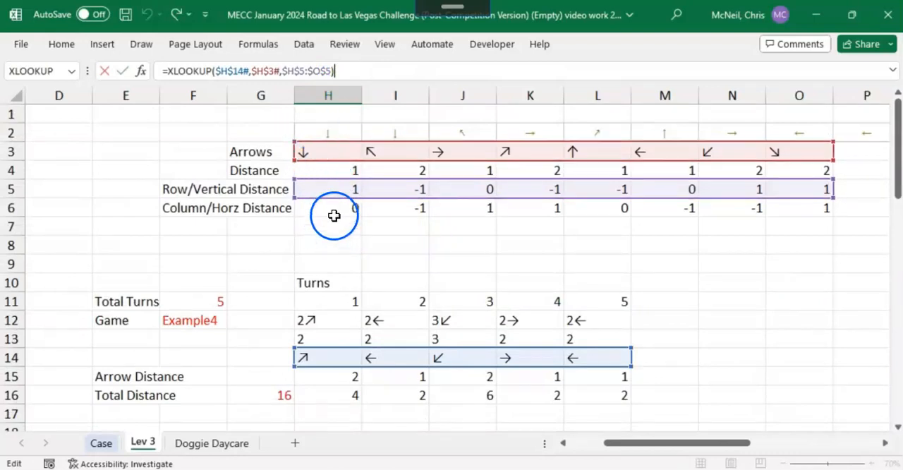
pyautogui.click(352, 85)
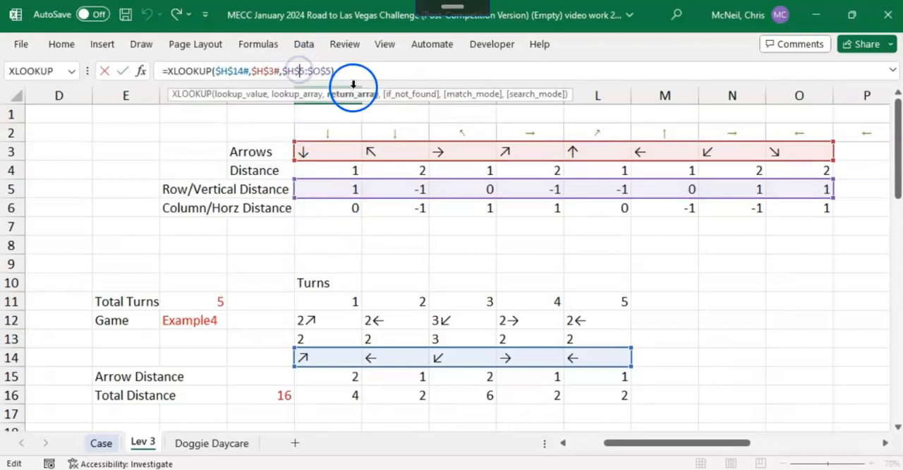
pyautogui.write('6')
pyautogui.press('Delete')
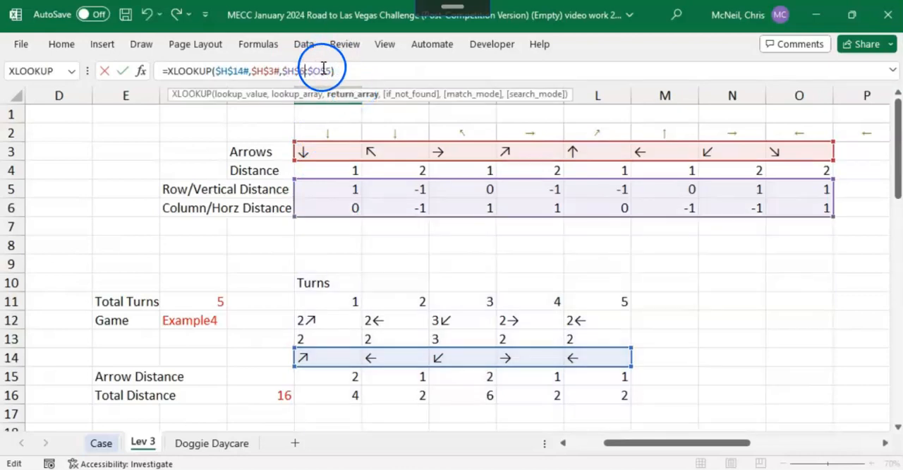
pyautogui.write('6')
pyautogui.press('Delete')
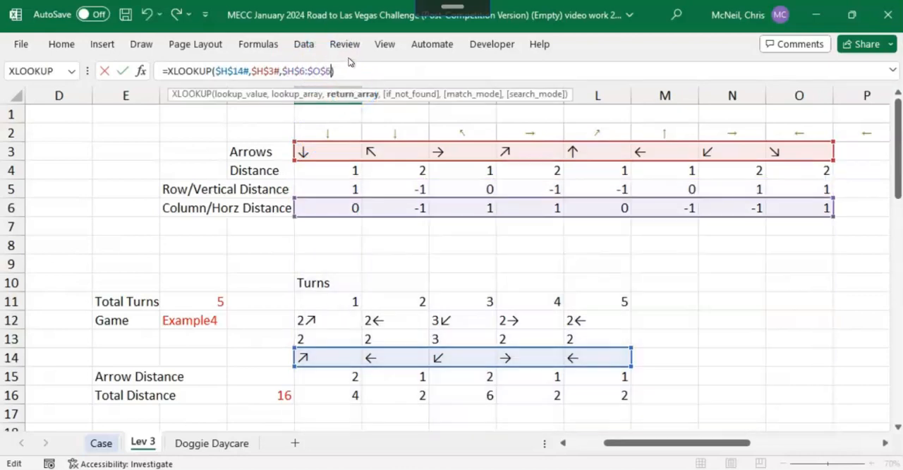
pyautogui.press('Return')
pyautogui.scroll(-2, 439, 177)
pyautogui.click(344, 256)
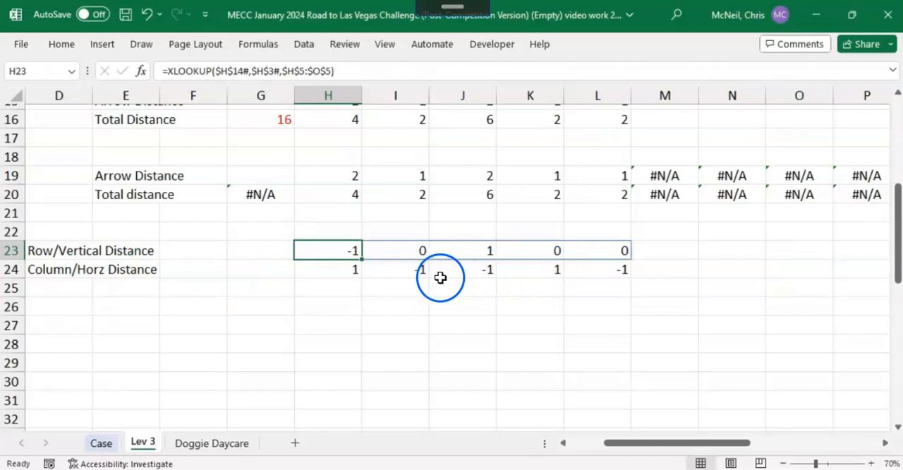
pyautogui.moveTo(605, 440); pyautogui.dragTo(589, 437)
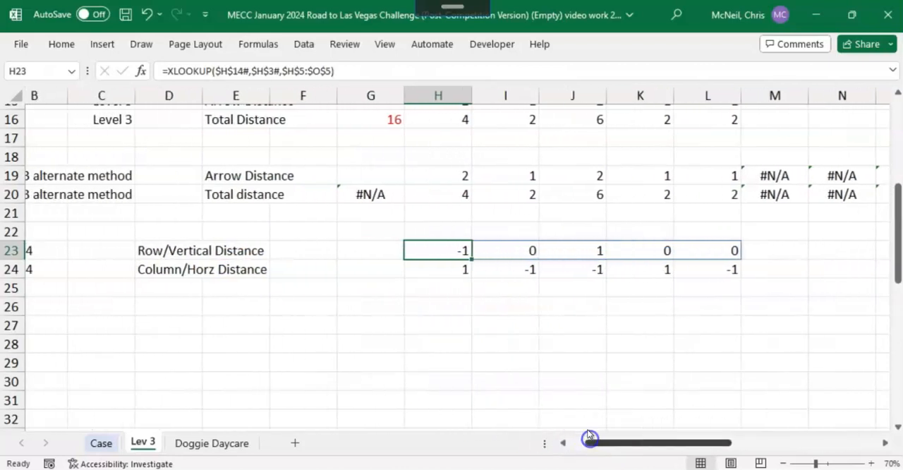
# Step: Total the Row/Vertical and Column/Horz Distance rows in G23 and G24 with SUM over the spill ranges H23# and H24#
pyautogui.click(346, 246)
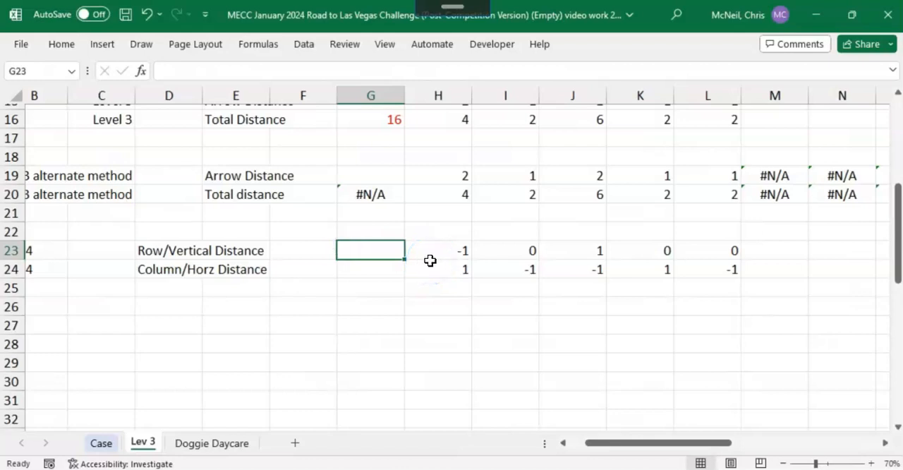
pyautogui.write('=sum(')
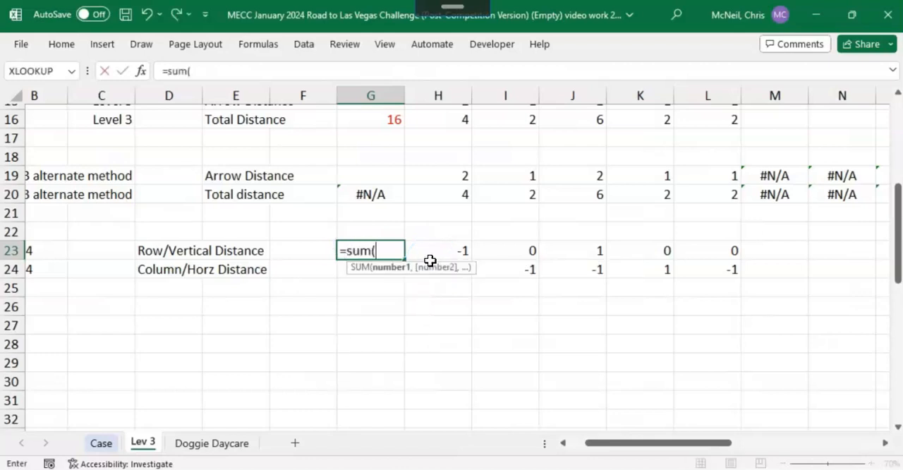
pyautogui.click(429, 258)
pyautogui.hotkey('shift', 'Right')
pyautogui.hotkey('shift', 'Right')
pyautogui.hotkey('shift', 'Right')
pyautogui.hotkey('shift', 'Right')
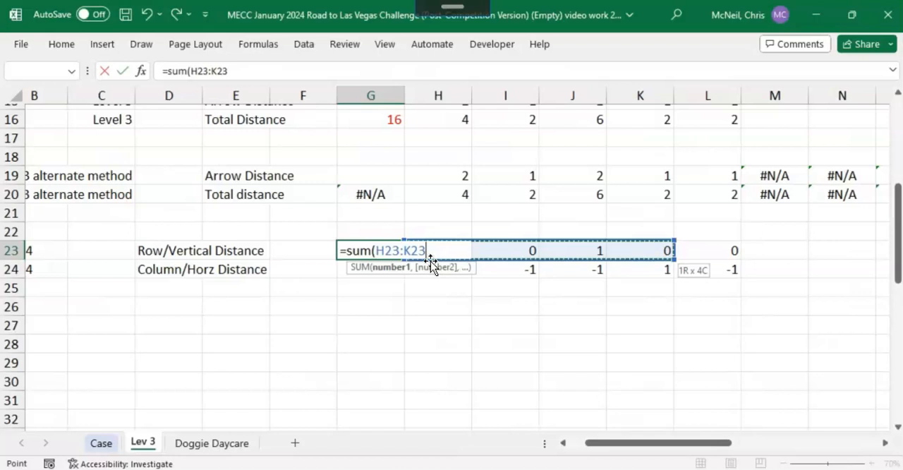
pyautogui.press('Return')
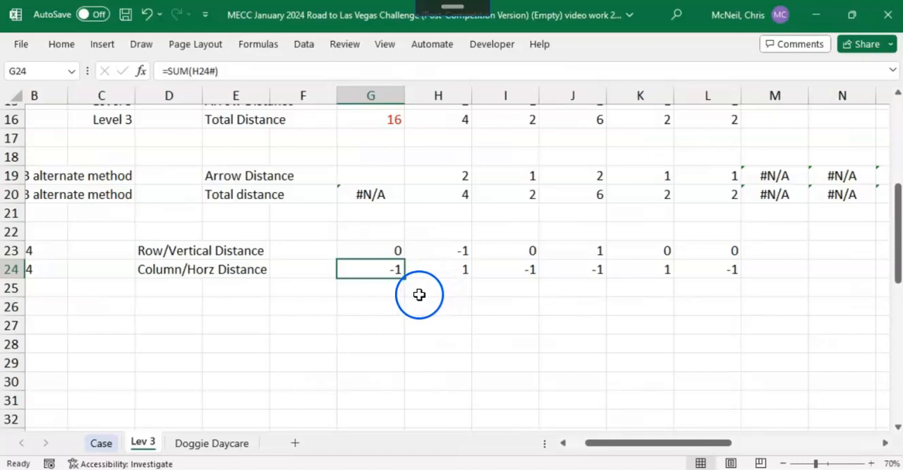
pyautogui.click(502, 234)
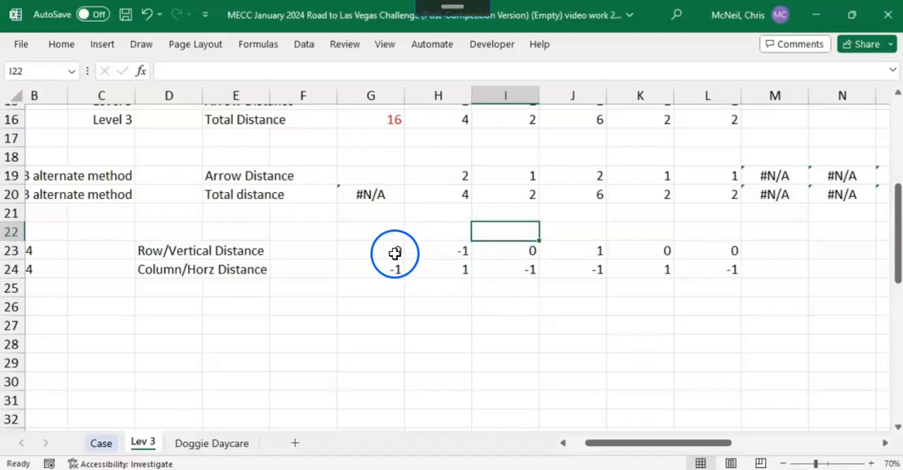
# Step: Multiply the XLOOKUP in H23 by the absolute spill range $H$13# to scale each vertical arrow distance by its move count
pyautogui.click(390, 252)
pyautogui.click(450, 250)
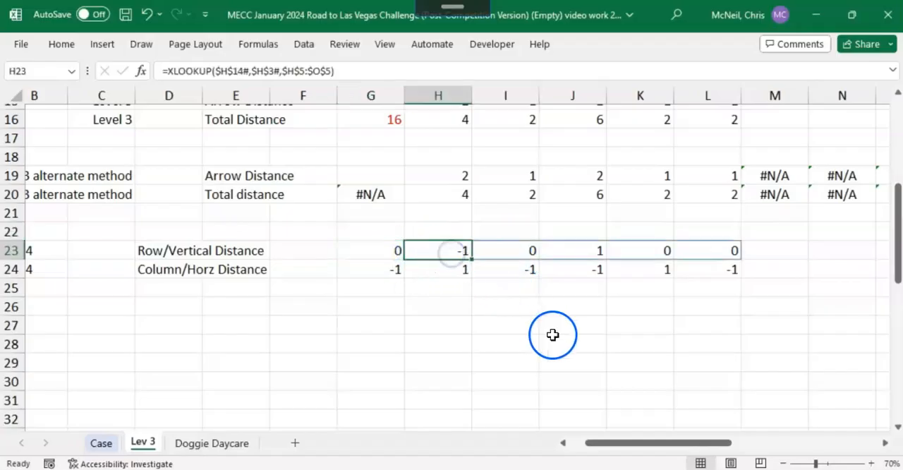
pyautogui.scroll(2, 552, 335)
pyautogui.scroll(1, 552, 330)
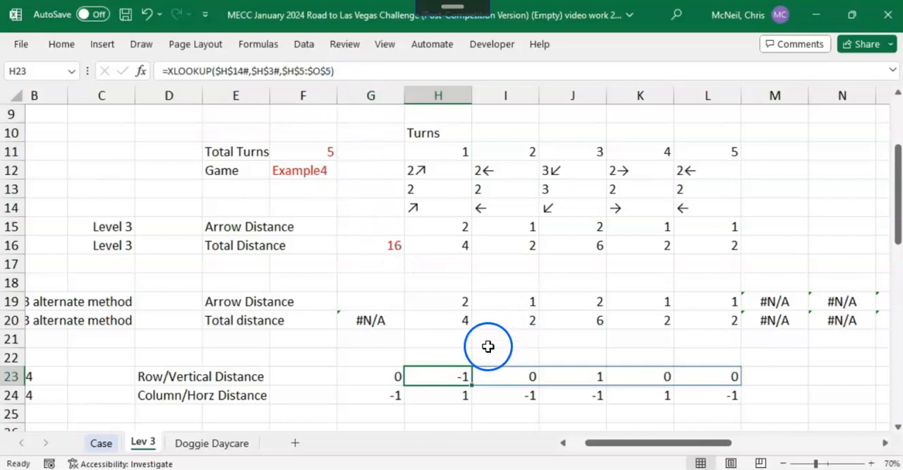
pyautogui.click(344, 71)
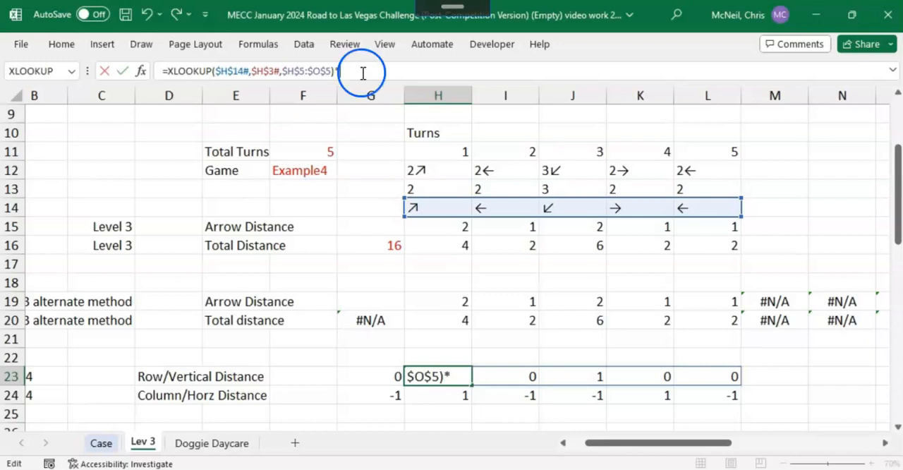
pyautogui.click(429, 189)
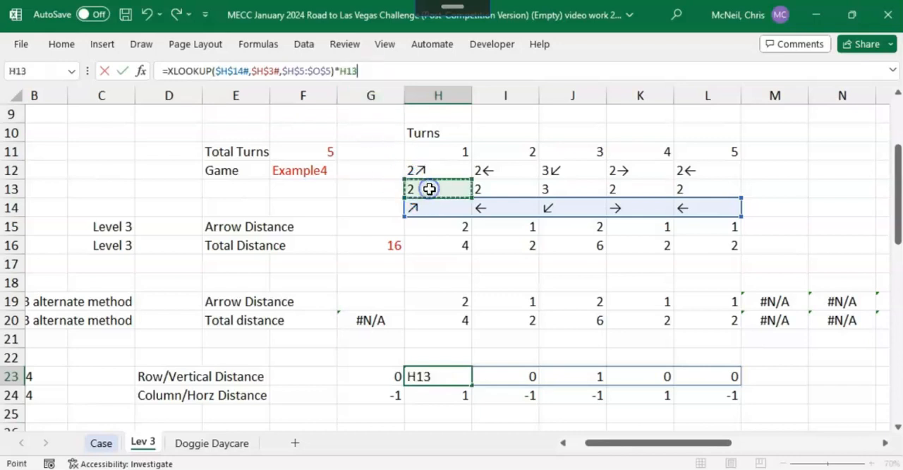
pyautogui.write('#')
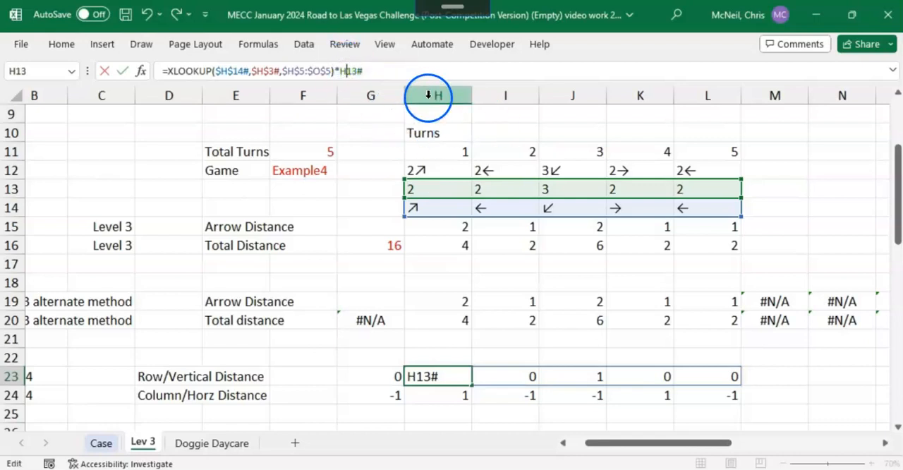
pyautogui.press('F4')
pyautogui.press('Return')
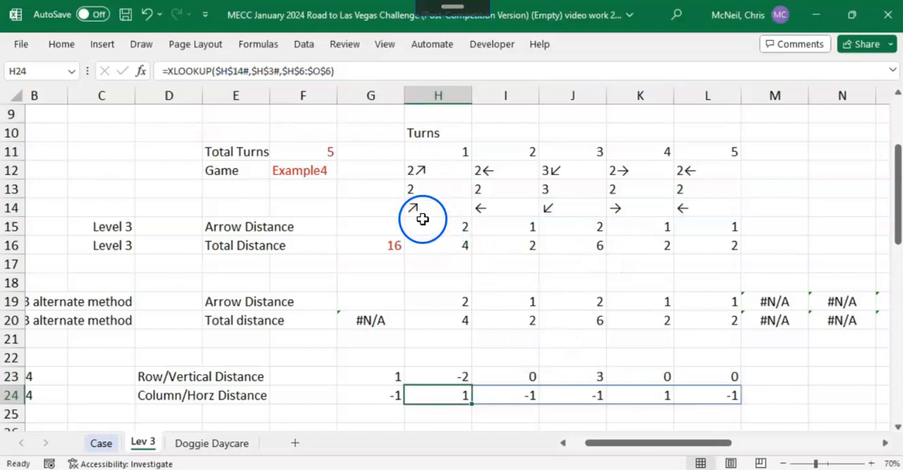
# Step: Multiply the Column/Horz Distance XLOOKUP in H24 by the absolute spill range $H$13#
pyautogui.click(344, 71)
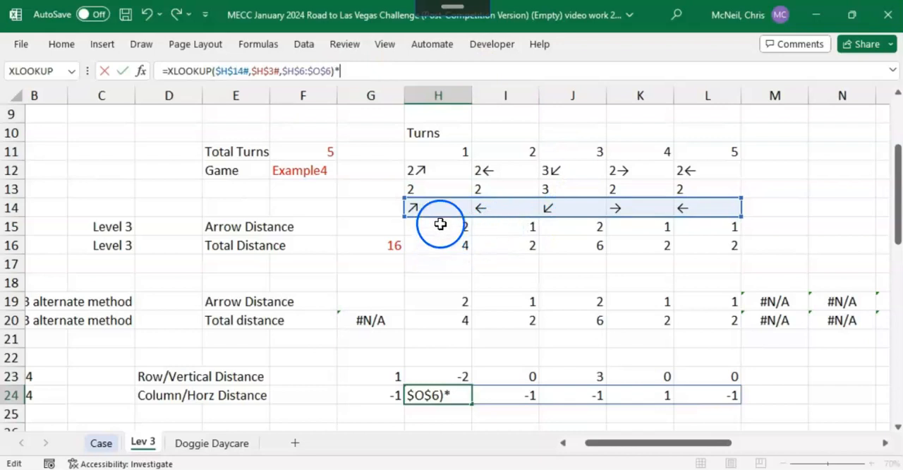
pyautogui.write('*')
pyautogui.click(432, 186)
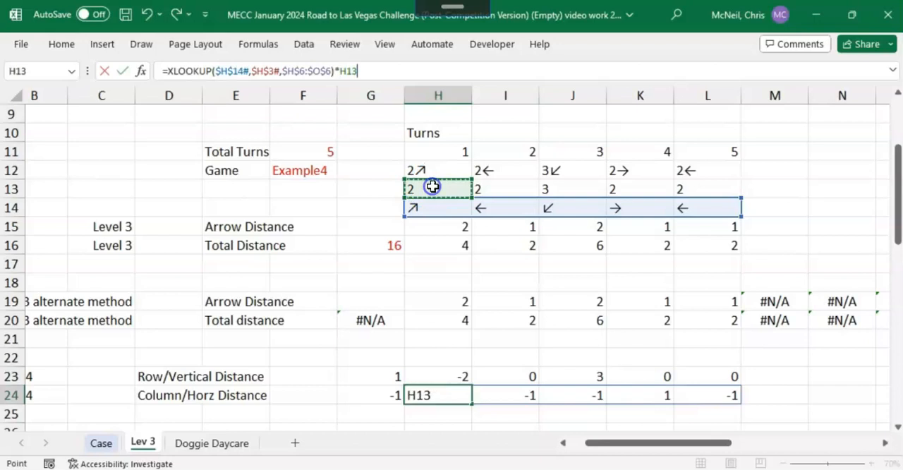
pyautogui.write('#')
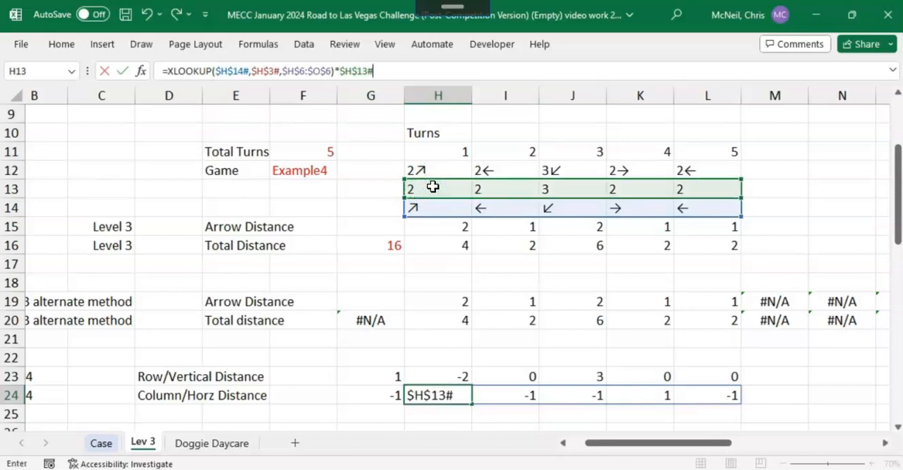
pyautogui.press('Return')
pyautogui.press('Up')
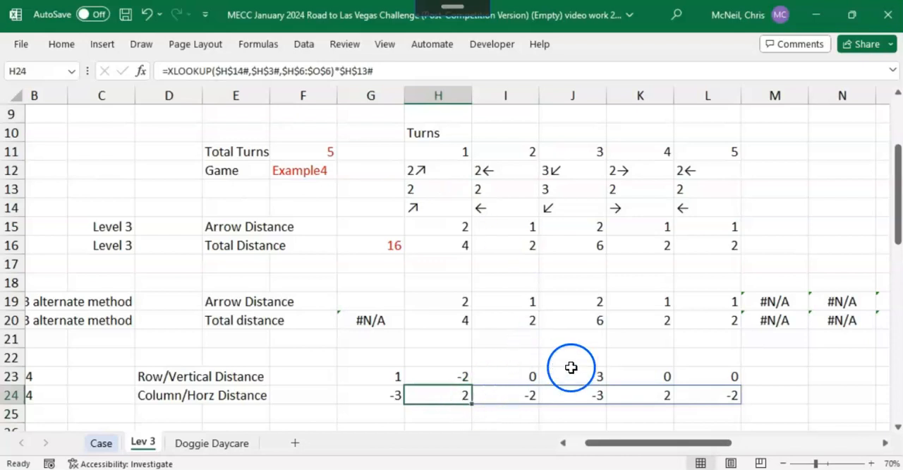
pyautogui.scroll(-1, 690, 393)
pyautogui.scroll(1, 633, 351)
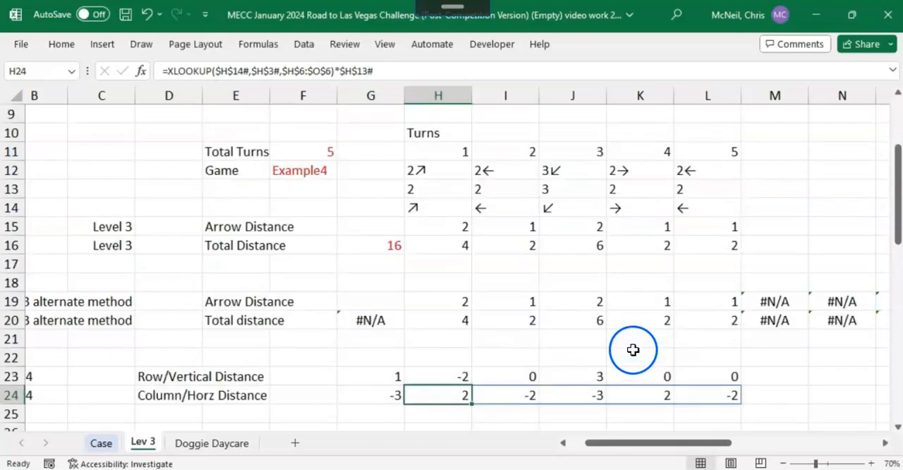
pyautogui.click(426, 190)
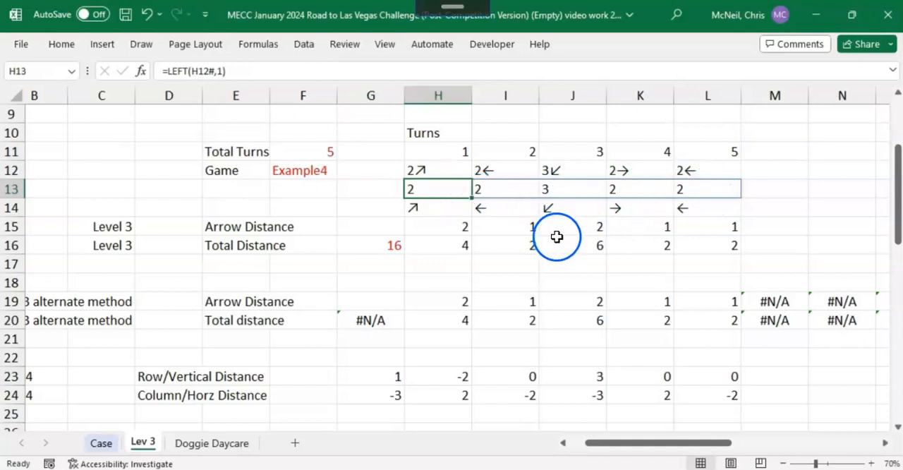
# Step: Label D25 as "Total Distance" beneath the Column/Horz Distance row
pyautogui.scroll(-1, 447, 365)
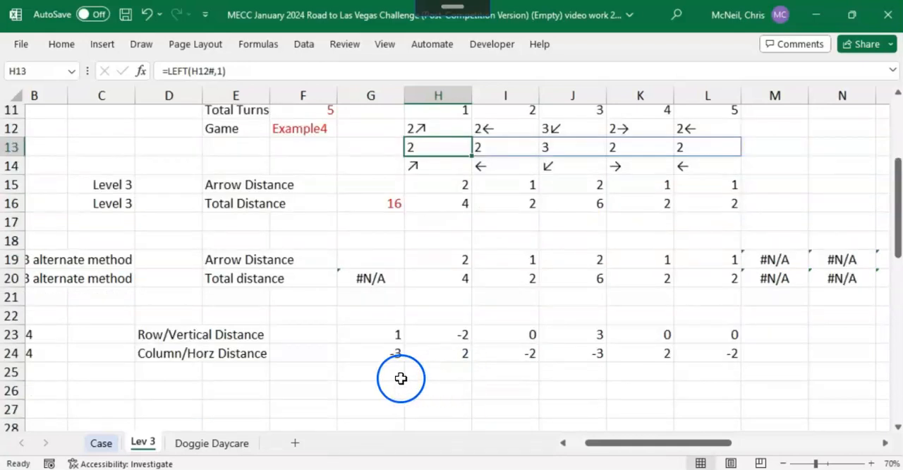
pyautogui.click(187, 372)
pyautogui.write('Total Di')
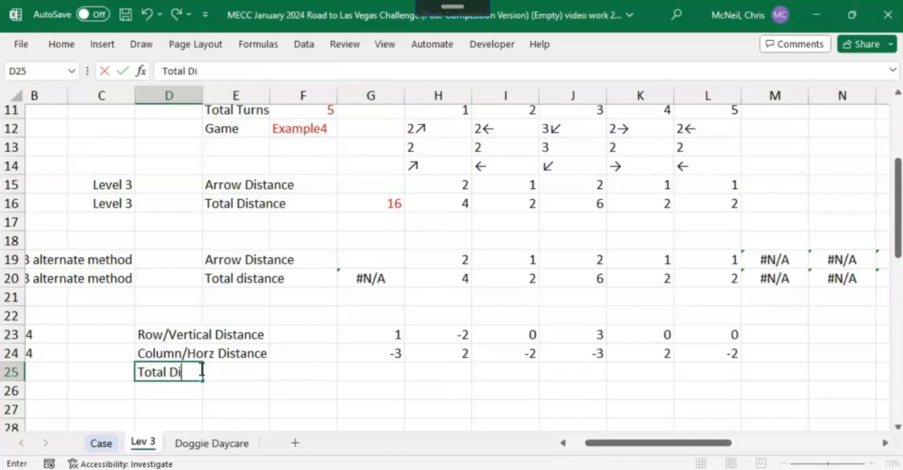
pyautogui.write('stance')
pyautogui.press('Tab')
pyautogui.press('Tab')
pyautogui.press('Tab')
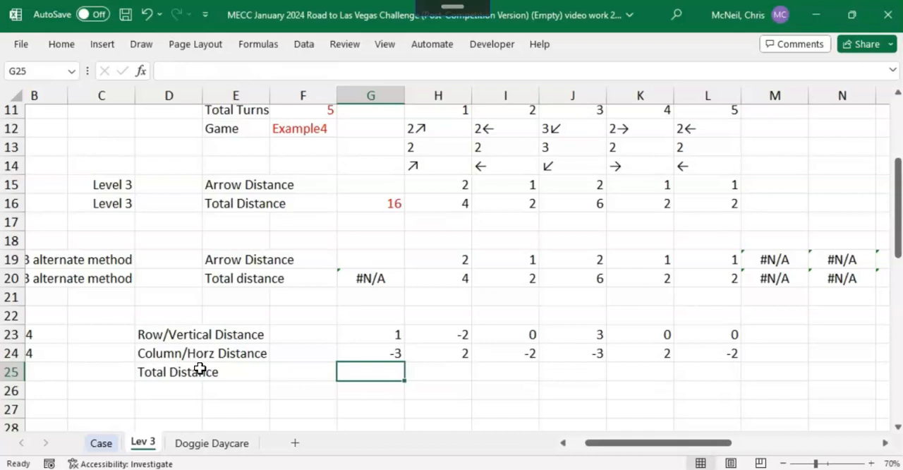
# Step: Calculate the net distance in G25 with the formula =ABS(G23)+ABS(G24)
pyautogui.write('=')
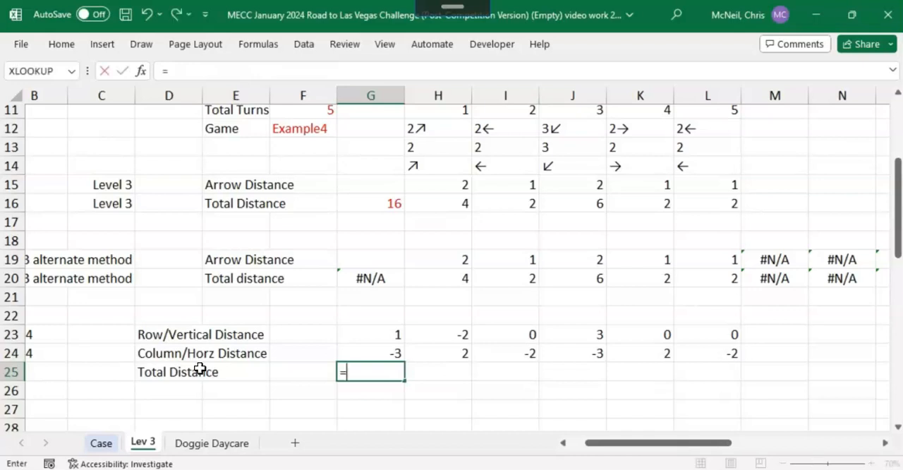
pyautogui.write('a')
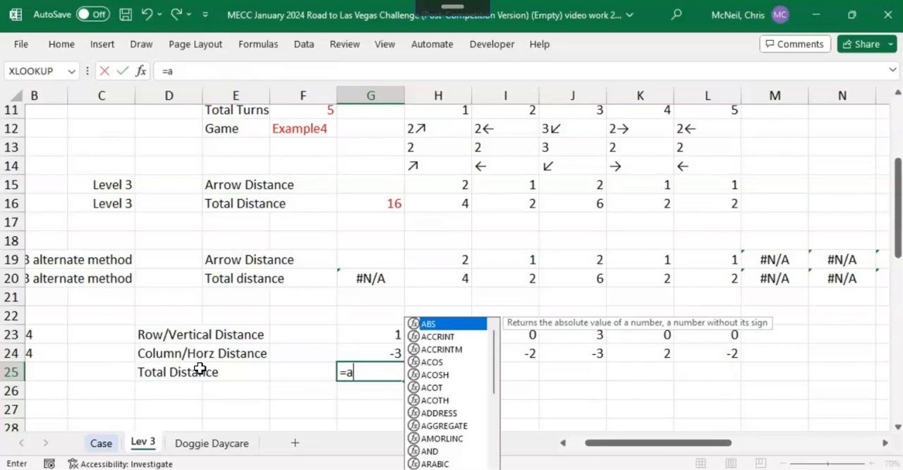
pyautogui.write('bs(')
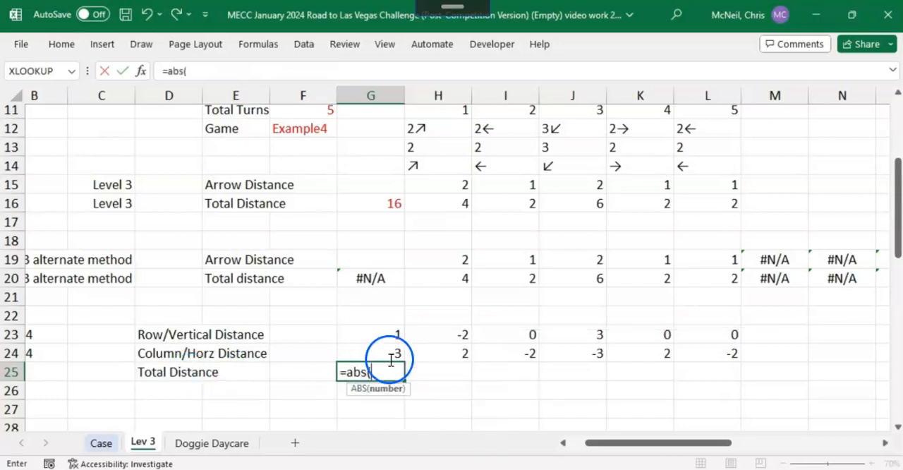
pyautogui.click(395, 331)
pyautogui.write(')')
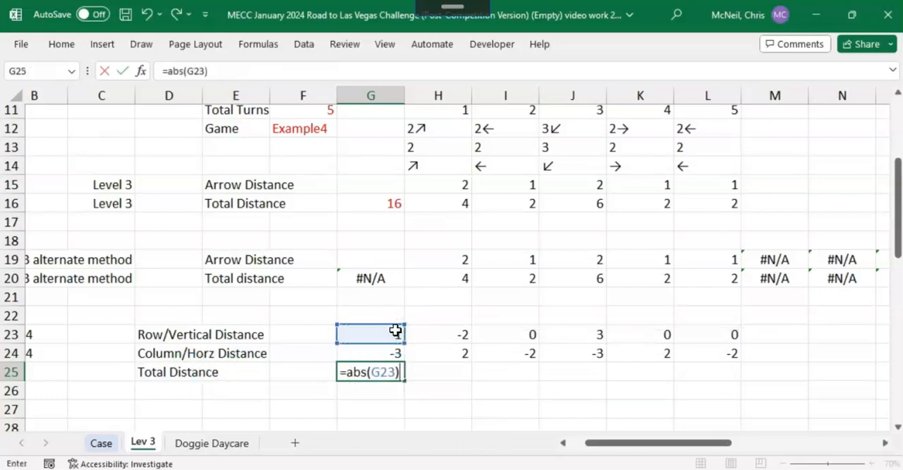
pyautogui.write('+abs(')
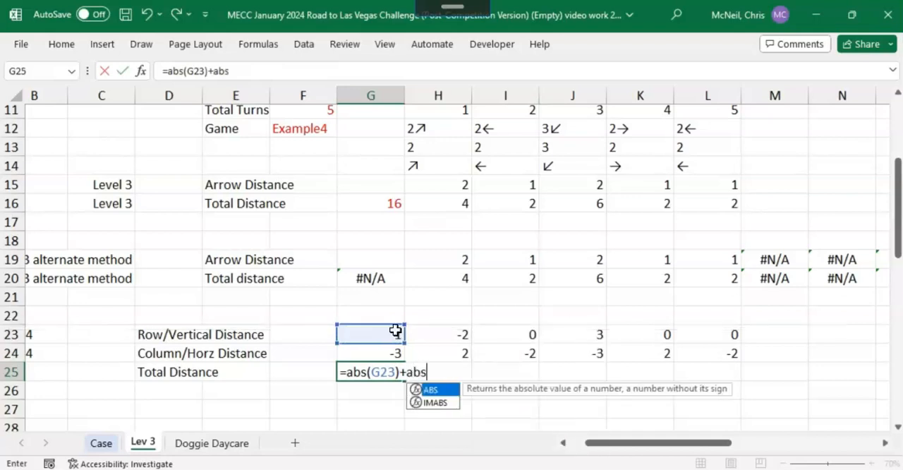
pyautogui.click(393, 350)
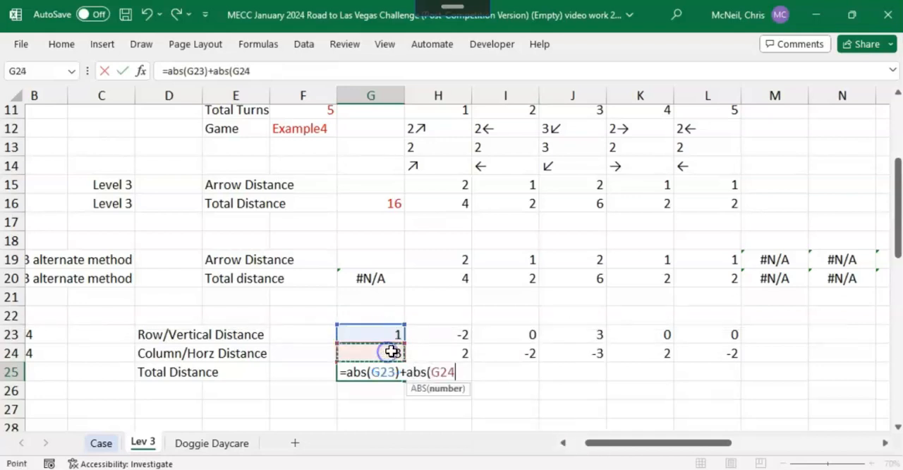
pyautogui.write(')')
pyautogui.press('Return')
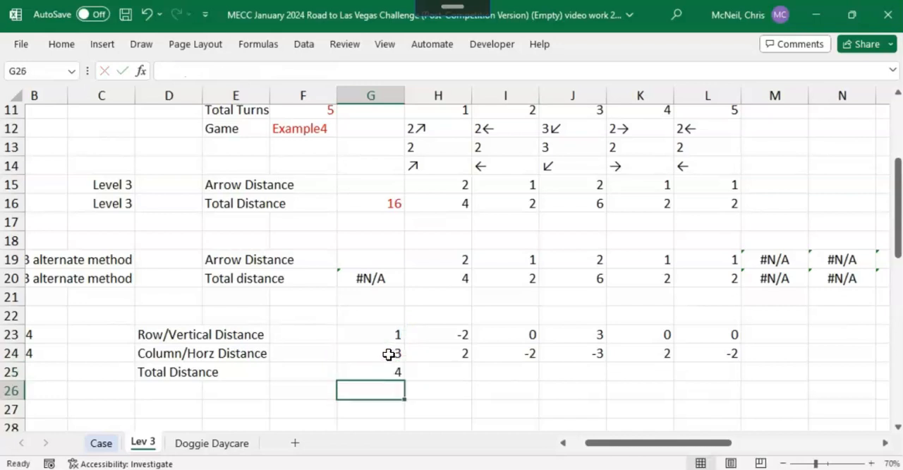
# Step: Color the Total Distance result in G25 with a red font
pyautogui.click(388, 372)
pyautogui.rightClick(388, 373)
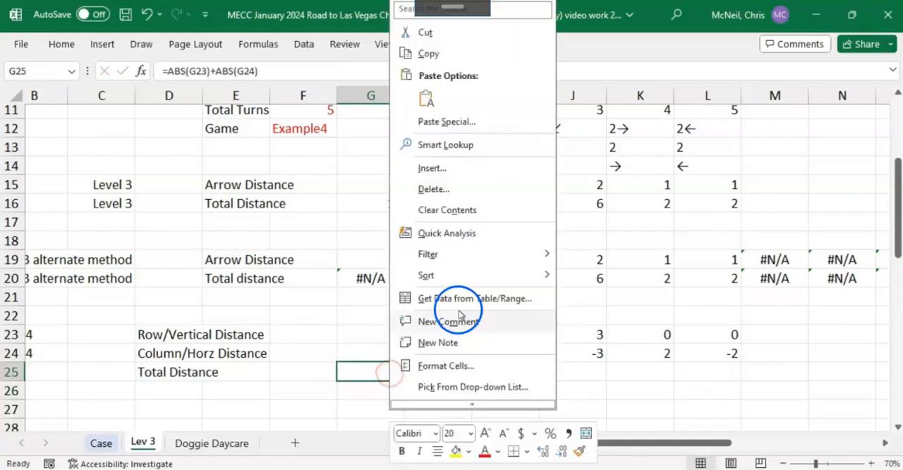
pyautogui.click(487, 455)
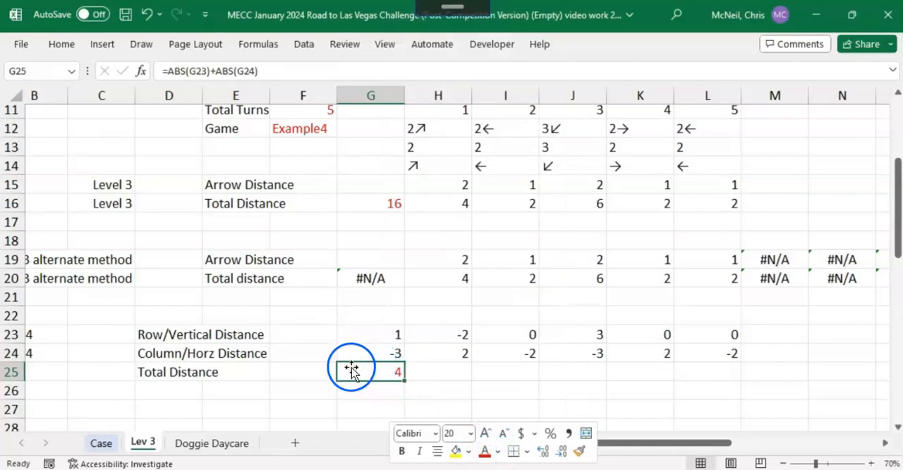
# Step: Compare the Total Distance result with the Level 4 Example4 answer on the Case sheet
pyautogui.moveTo(611, 442); pyautogui.dragTo(585, 442)
pyautogui.moveTo(138, 330); pyautogui.dragTo(133, 351)
pyautogui.click(136, 350)
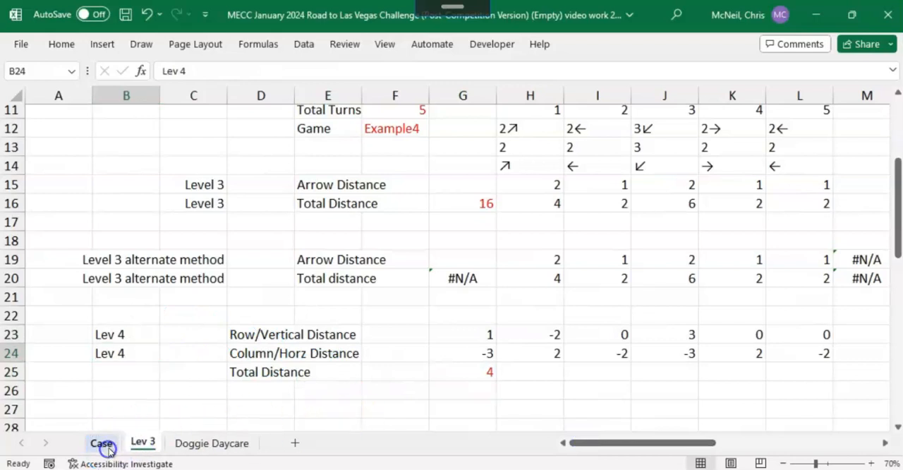
pyautogui.click(102, 443)
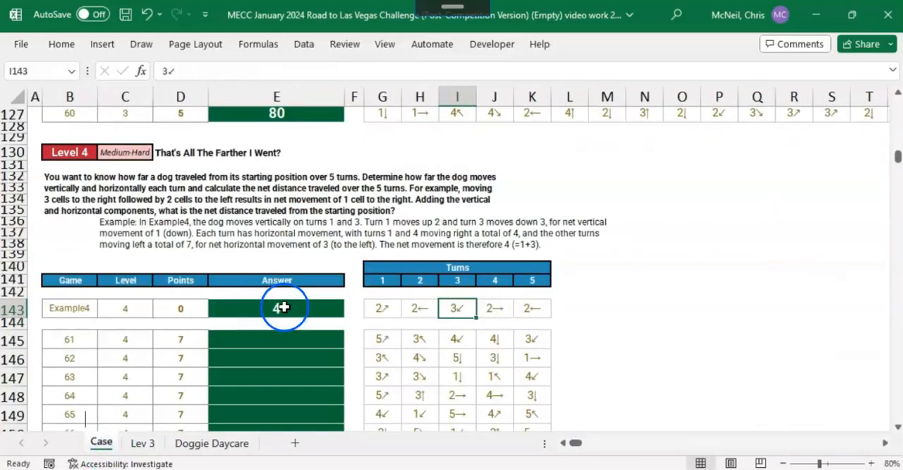
# Step: Copy the Level 3, Game and Total Distance headings from E34:F35 on the Lev 3 sheet to H34
pyautogui.click(143, 443)
pyautogui.scroll(-4, 499, 364)
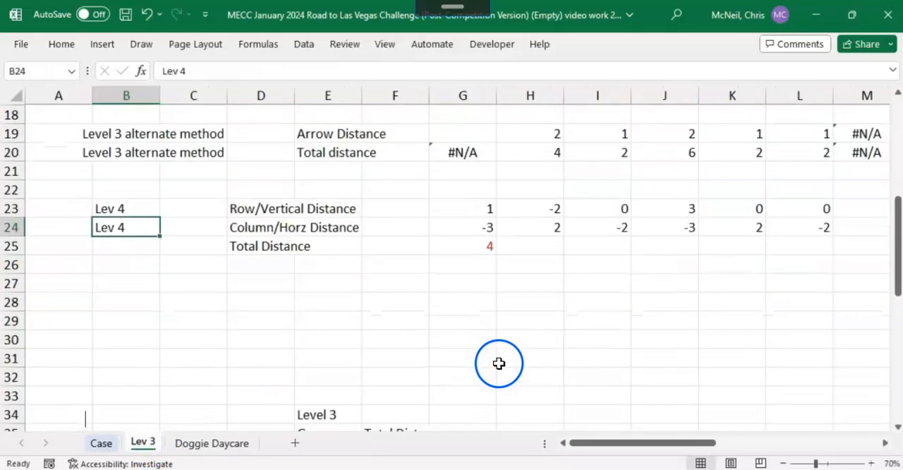
pyautogui.scroll(-1, 499, 364)
pyautogui.moveTo(332, 284); pyautogui.dragTo(389, 300)
pyautogui.hotkey('ctrl', 'c')
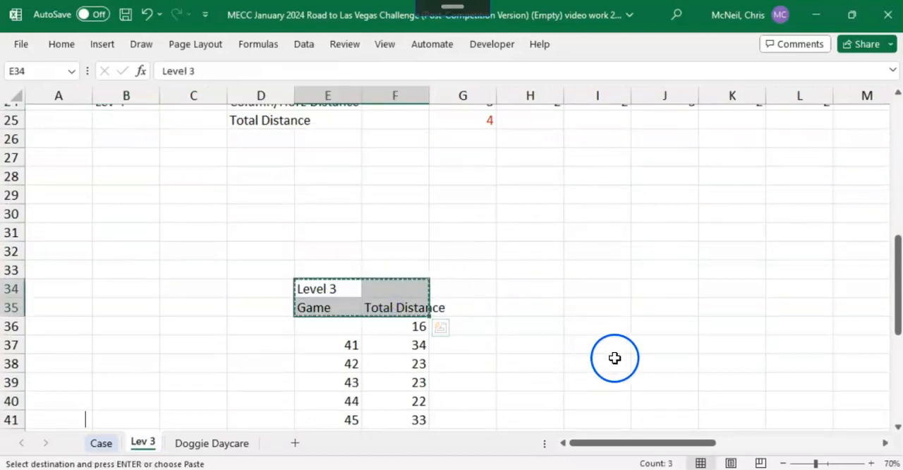
pyautogui.click(526, 286)
pyautogui.hotkey('ctrl', 'v')
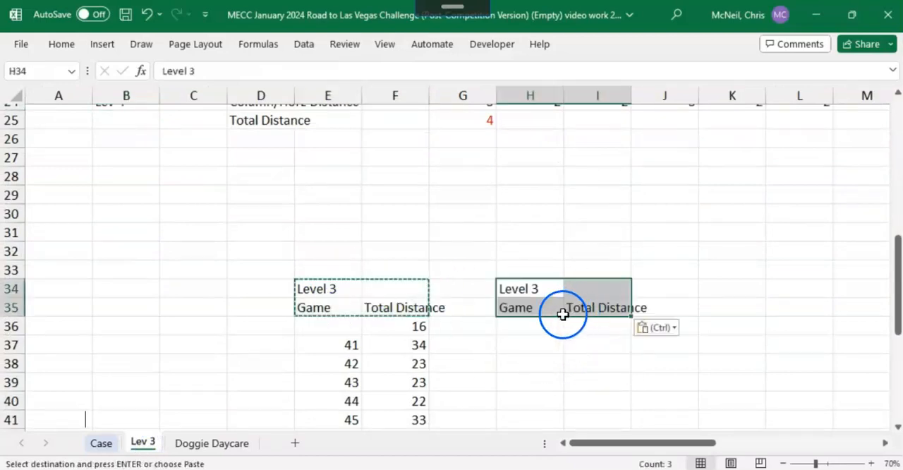
# Step: Change the copied heading in H34 to Level 4
pyautogui.click(530, 286)
pyautogui.doubleClick(534, 285)
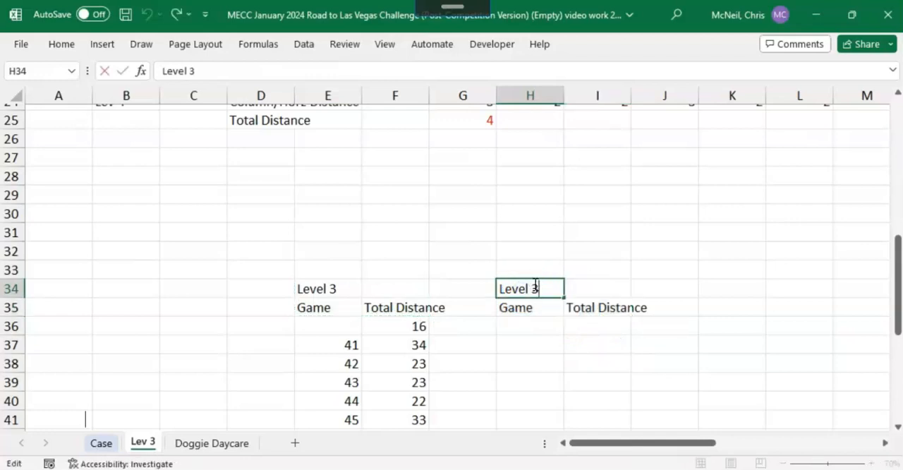
pyautogui.press('Return')
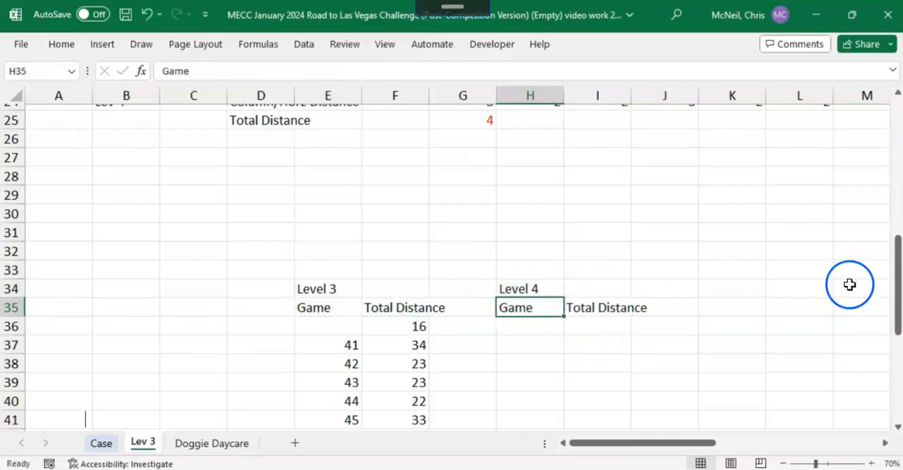
# Step: Link the first Level 4 Total Distance cell, I36, to the example result with =G25
pyautogui.click(580, 322)
pyautogui.write('=')
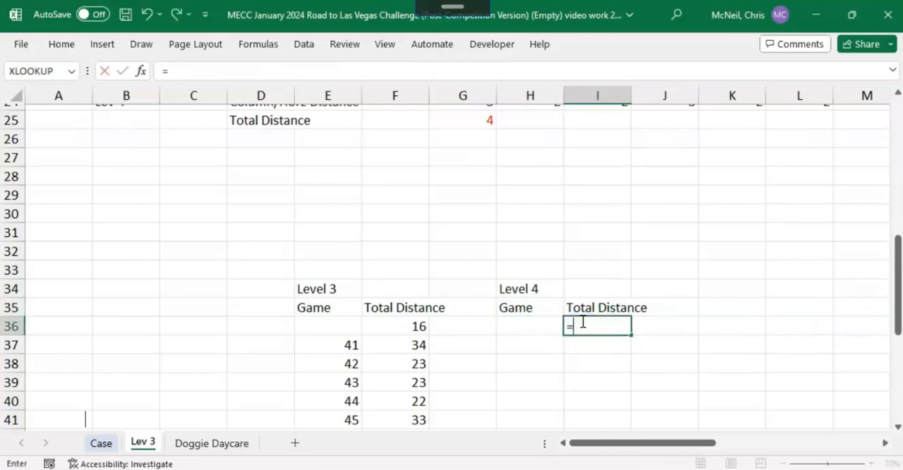
pyautogui.scroll(2, 540, 249)
pyautogui.click(494, 246)
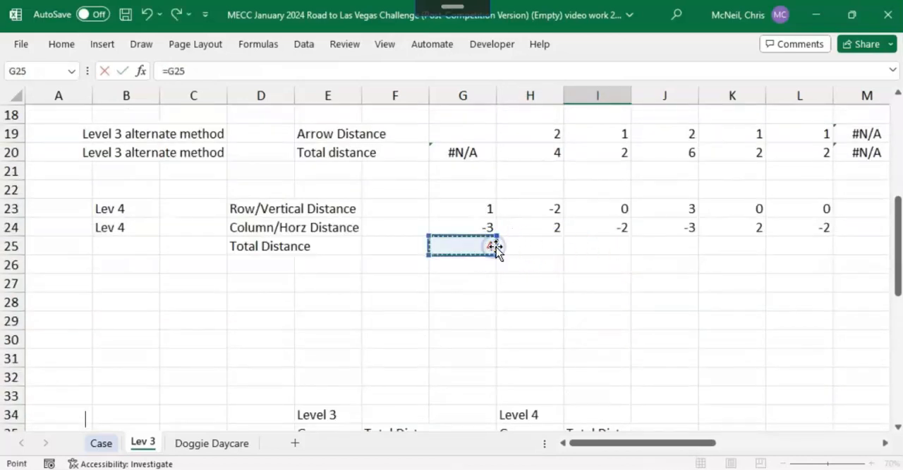
pyautogui.press('Return')
# Step: Check the Level 4 game numbers on the Case sheet and enter 61 and 62 in H37 and H38 on Lev 3
pyautogui.scroll(-2, 540, 285)
pyautogui.click(529, 289)
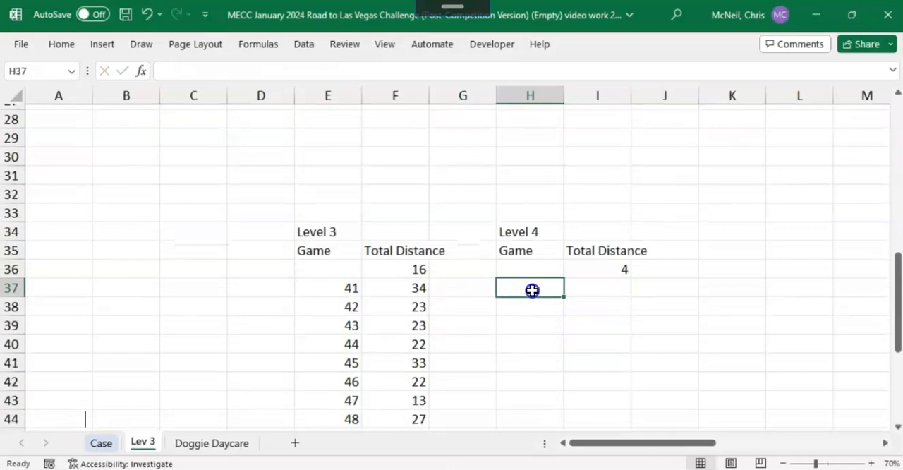
pyautogui.click(101, 442)
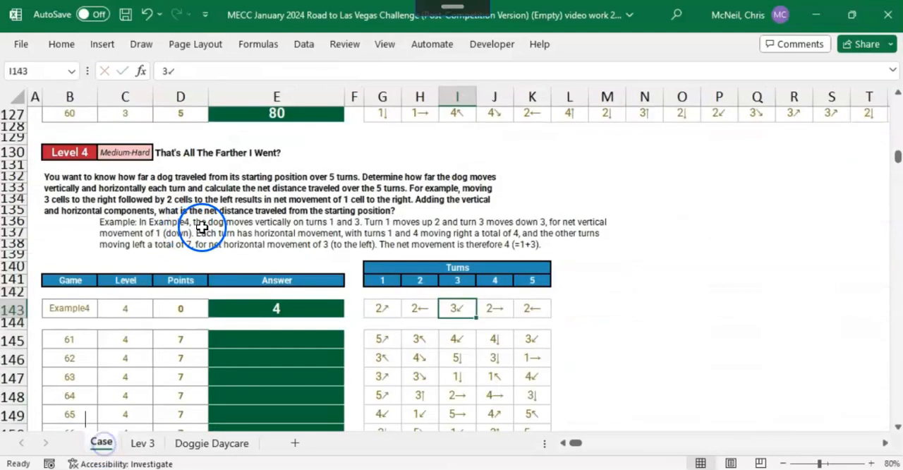
pyautogui.scroll(-8, 103, 321)
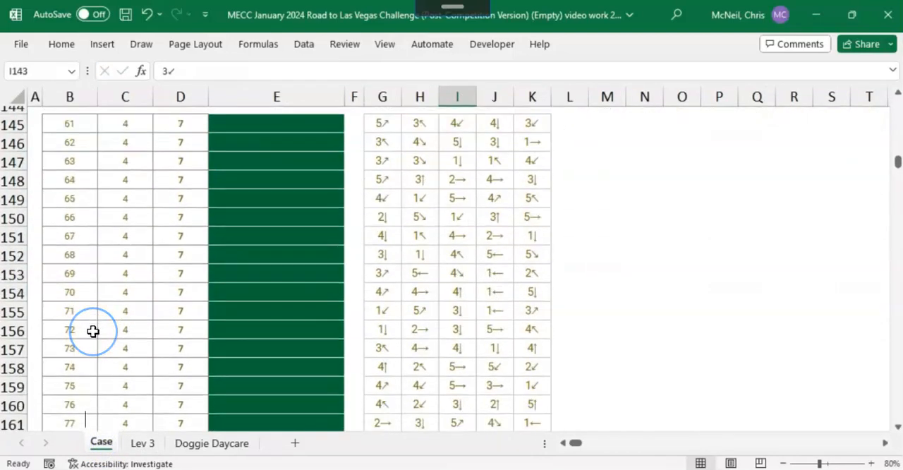
pyautogui.click(143, 442)
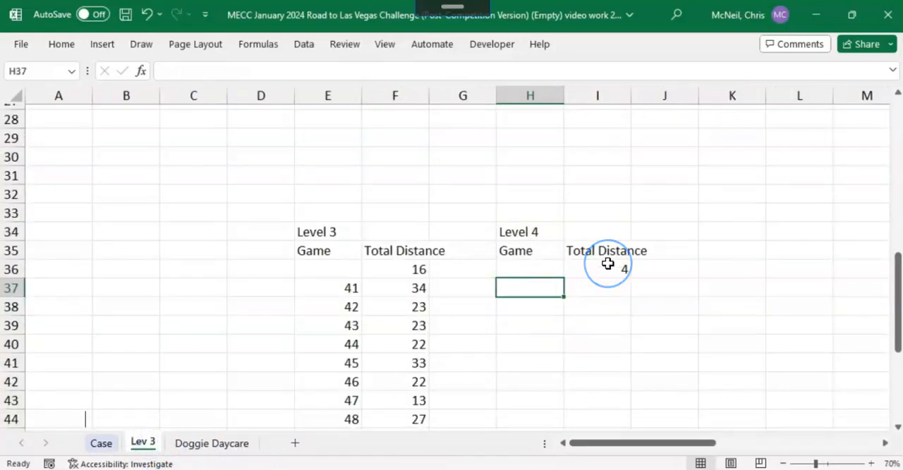
pyautogui.write('61')
pyautogui.press('Return')
pyautogui.write('62')
pyautogui.press('Return')
# Step: Extend the game number series from H37:H38 down to 80 in H56
pyautogui.press('Up')
pyautogui.press('Up')
pyautogui.hotkey('shift', 'Down')
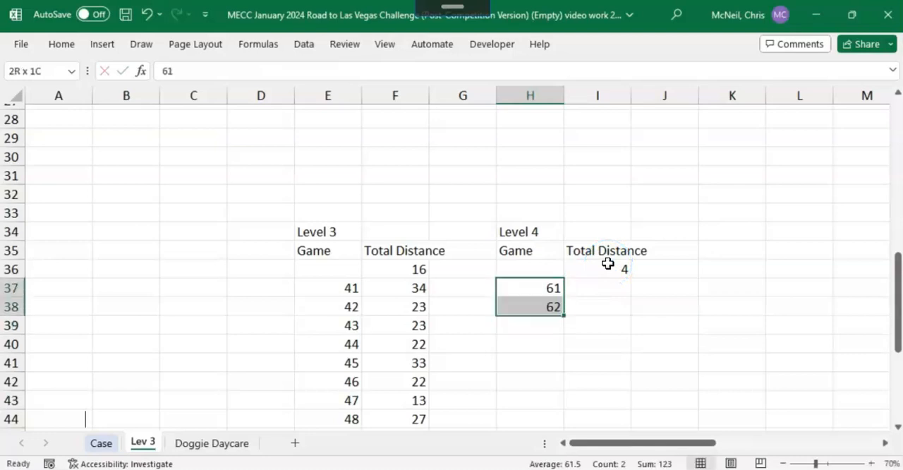
pyautogui.scroll(-2, 719, 273)
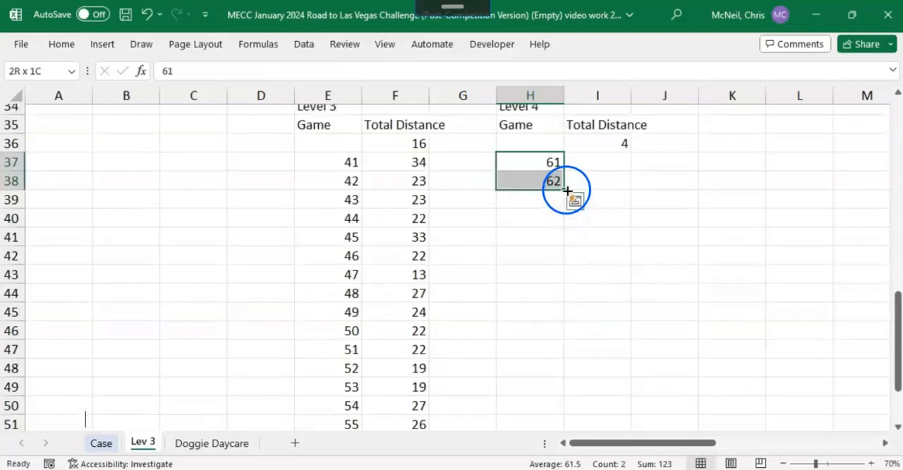
pyautogui.moveTo(566, 259); pyautogui.dragTo(545, 395)
pyautogui.scroll(6, 548, 351)
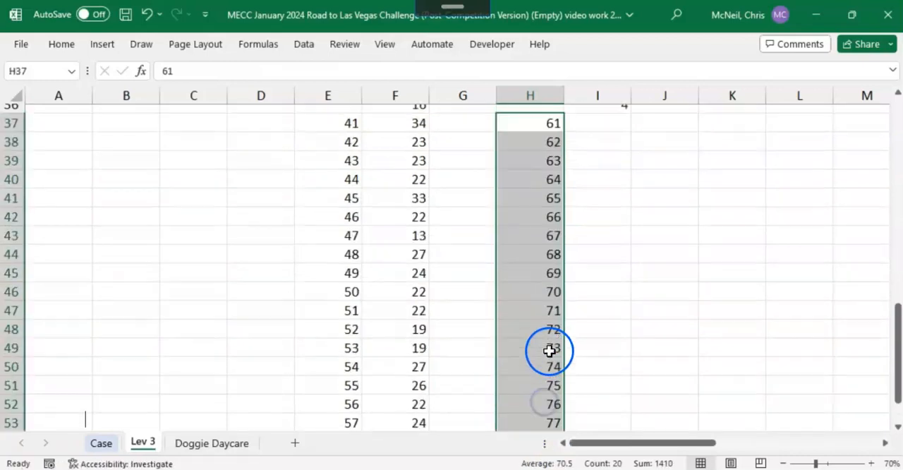
# Step: Create a what-if Data Table over H36:I56 with the Game cell F12 as the column input cell
pyautogui.click(527, 351)
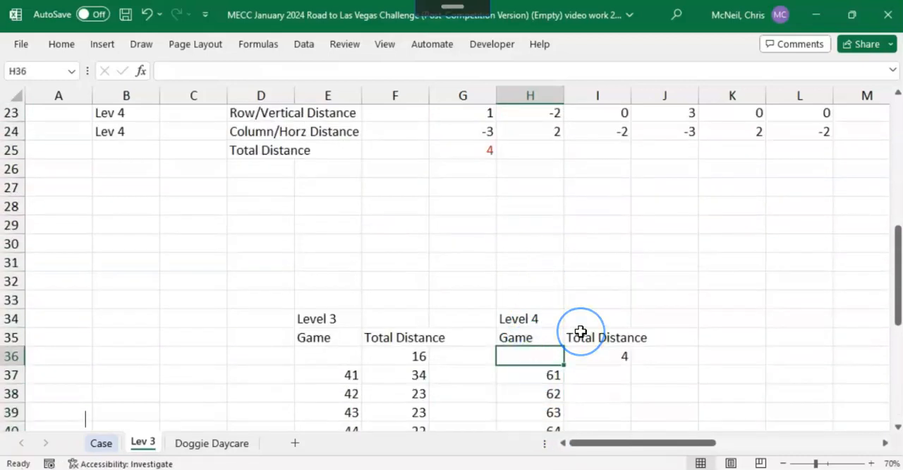
pyautogui.hotkey('shift', 'Right')
pyautogui.hotkey('shift', 'Down')
pyautogui.hotkey('shift', 'Down')
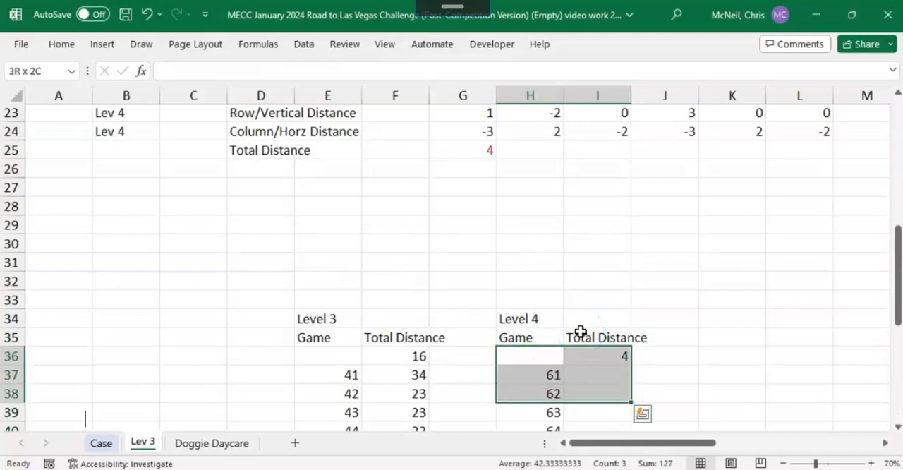
pyautogui.hotkey('ctrl', 'shift', 'Down')
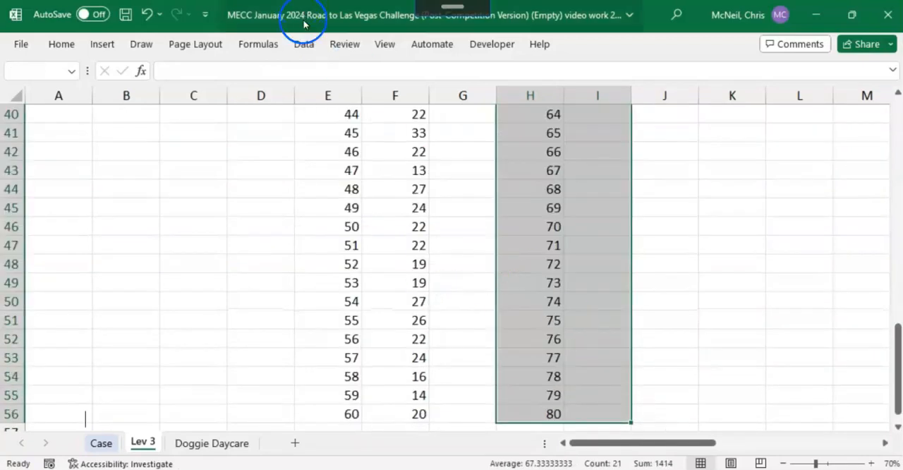
pyautogui.click(305, 45)
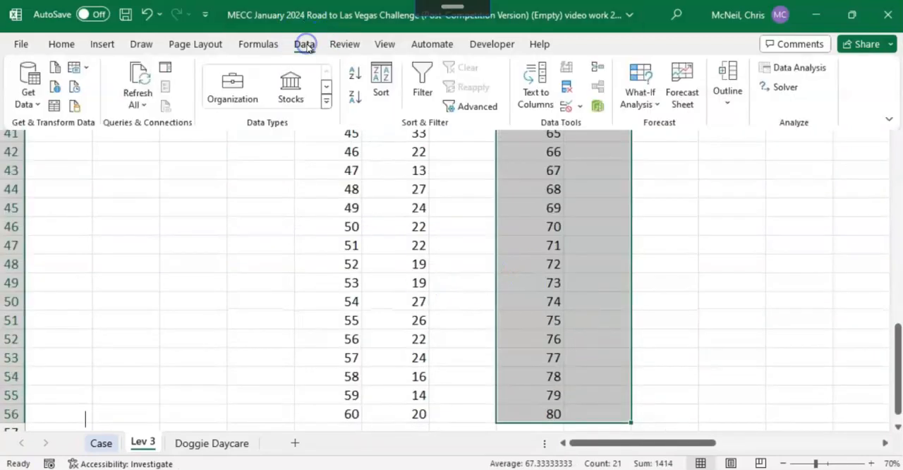
pyautogui.click(638, 97)
pyautogui.click(672, 169)
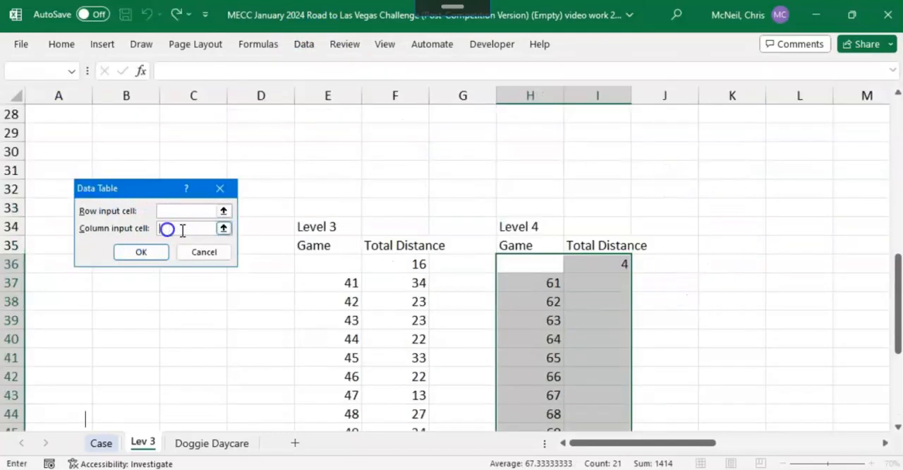
pyautogui.moveTo(547, 301); pyautogui.dragTo(546, 318)
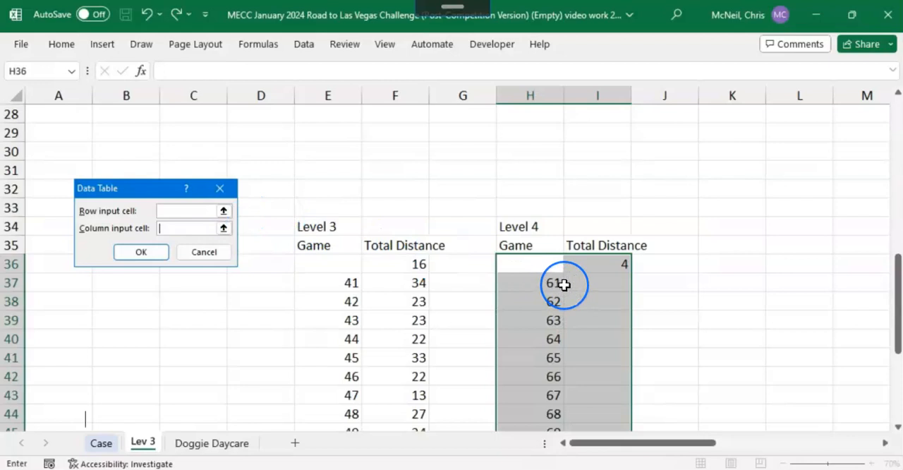
pyautogui.scroll(2, 564, 285)
pyautogui.scroll(4, 564, 285)
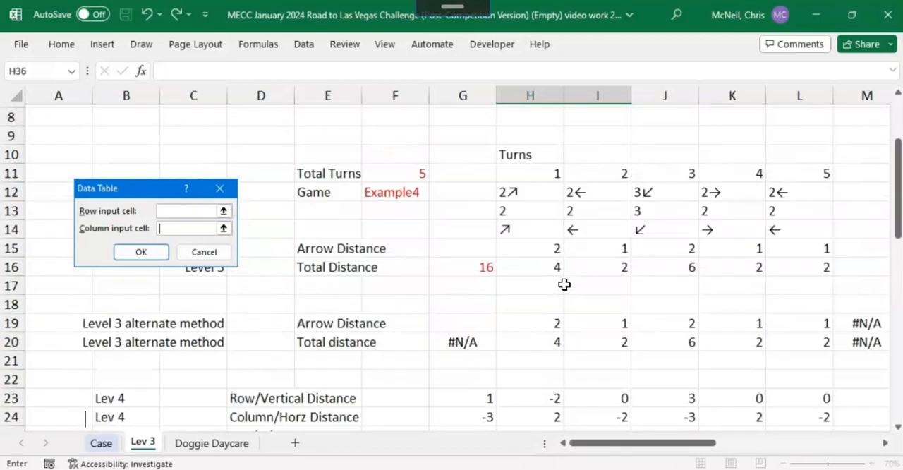
pyautogui.click(384, 191)
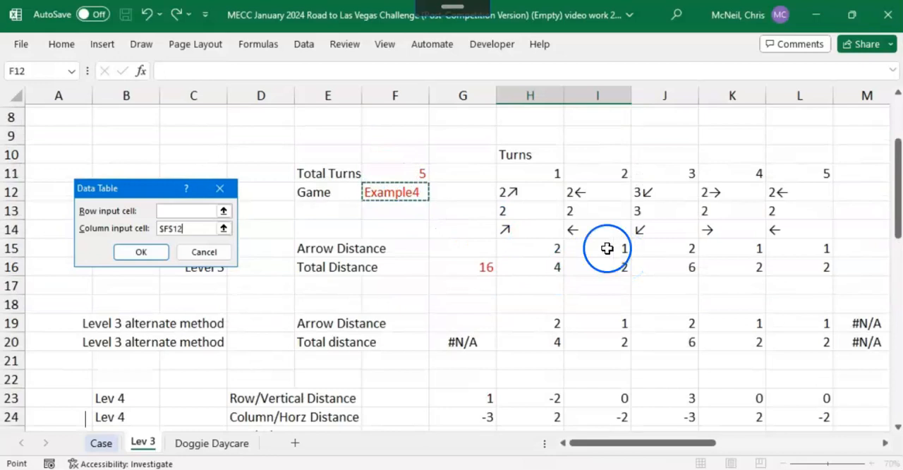
pyautogui.click(143, 250)
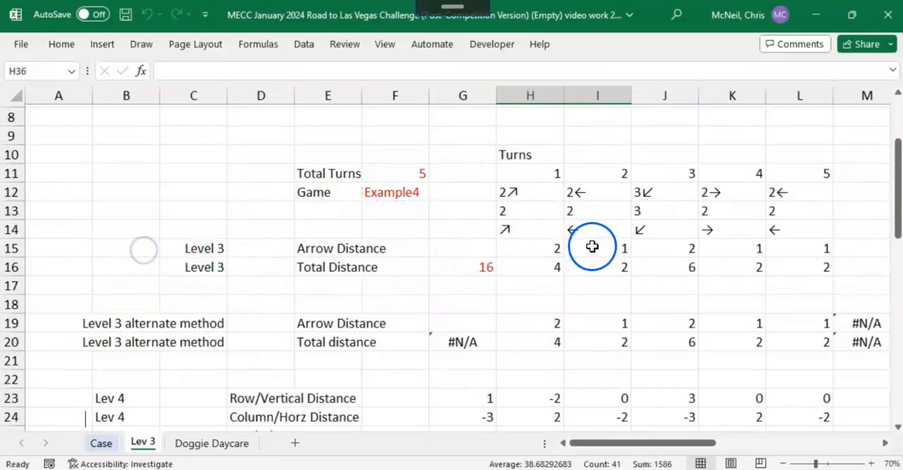
# Step: Copy the Level 4 distances from I37:I56 and paste them as values into the Case sheet's Answer column from E145
pyautogui.scroll(-10, 592, 246)
pyautogui.click(558, 188)
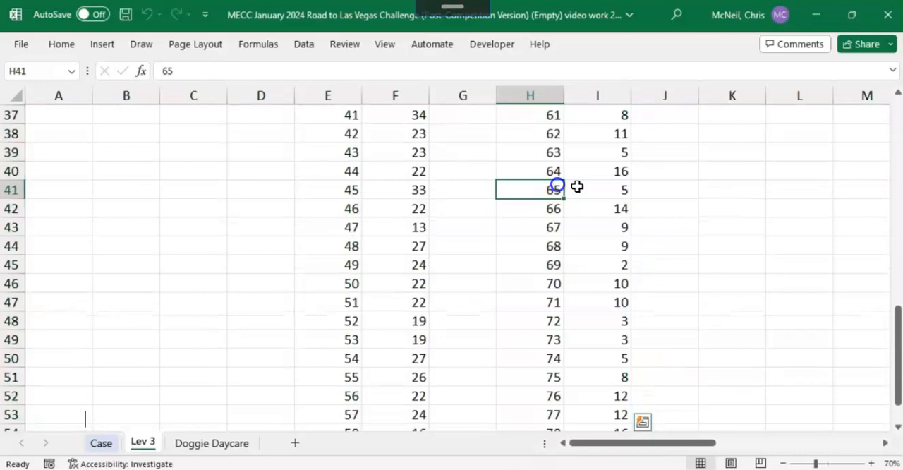
pyautogui.scroll(3, 713, 218)
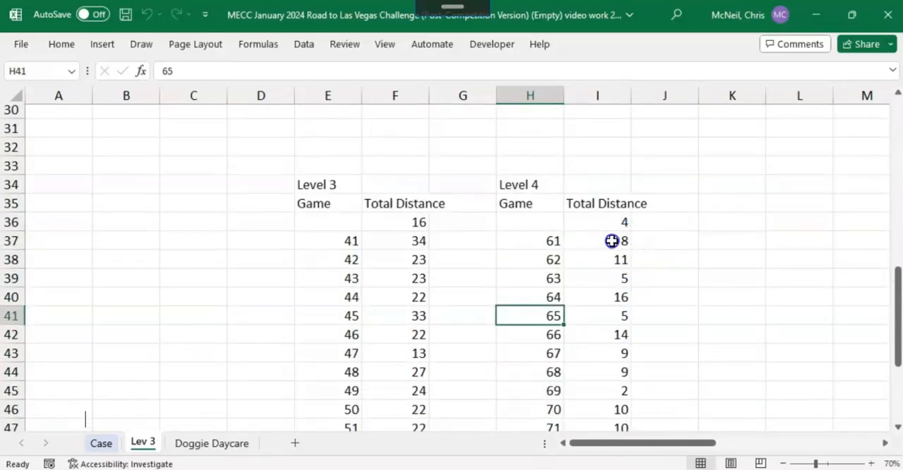
pyautogui.click(612, 240)
pyautogui.hotkey('ctrl', 'shift', 'Down')
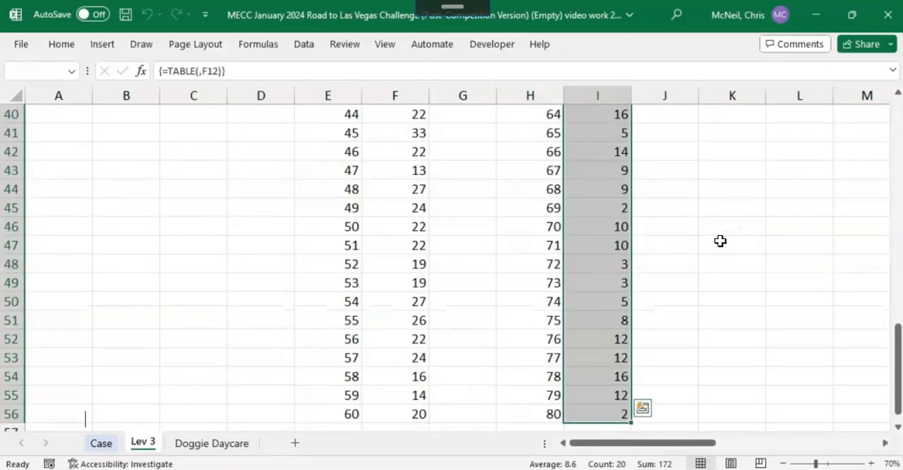
pyautogui.hotkey('ctrl', 'c')
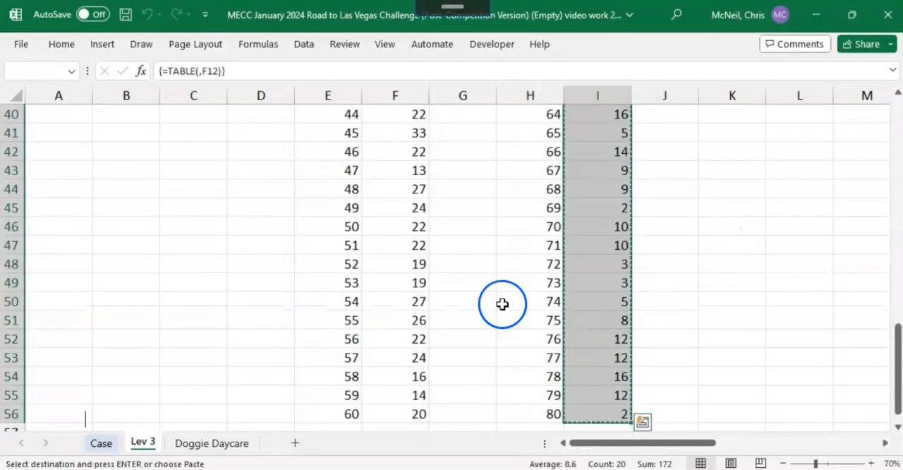
pyautogui.click(100, 443)
pyautogui.scroll(4, 278, 243)
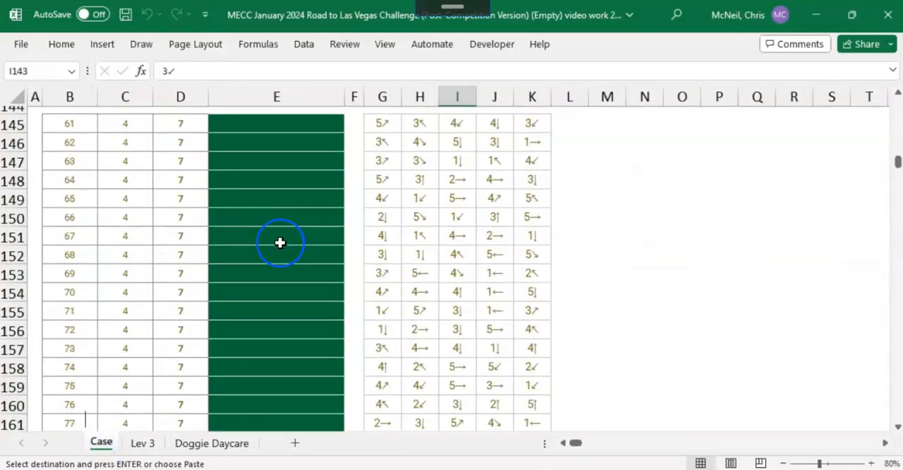
pyautogui.click(273, 212)
pyautogui.rightClick(274, 208)
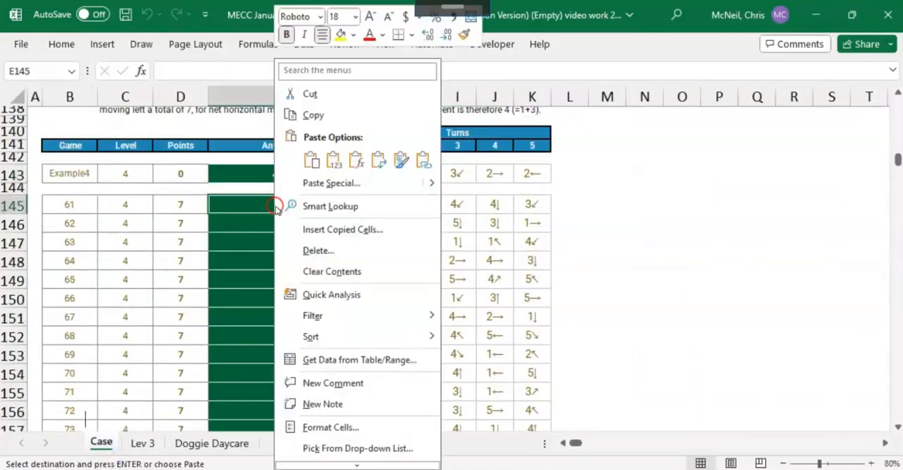
pyautogui.click(334, 161)
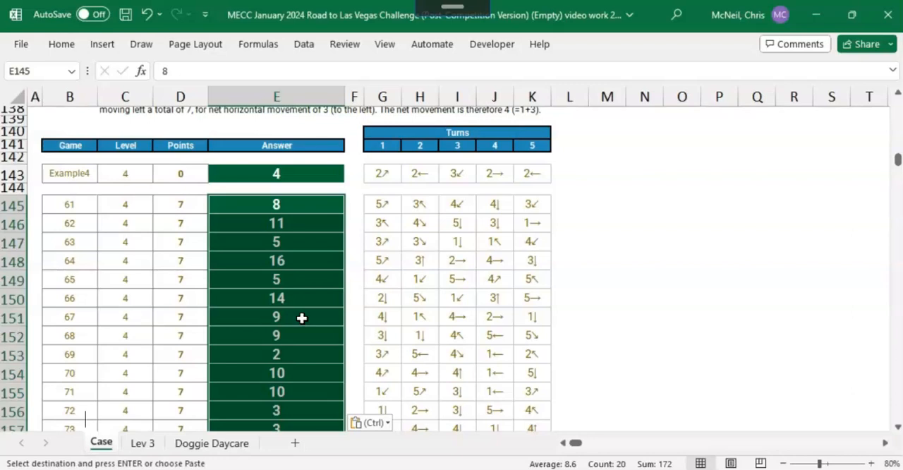
# Step: Review the Level 4 vertical and horizontal distance formulas in H23 and H24 and the vertical sum in G23 on Lev 3
pyautogui.click(141, 442)
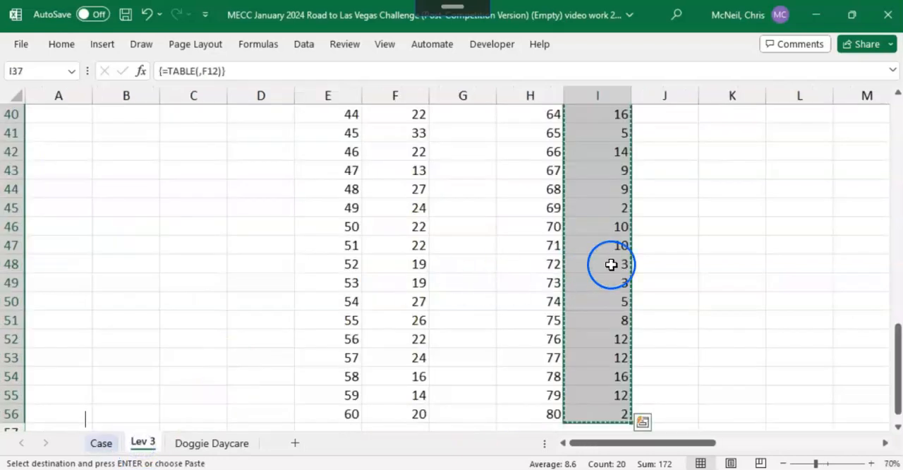
pyautogui.scroll(3, 669, 268)
pyautogui.scroll(5, 670, 268)
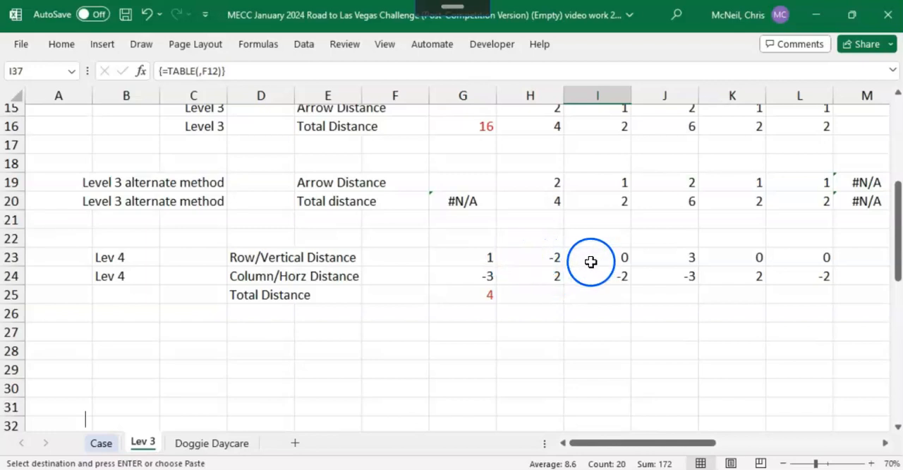
pyautogui.click(553, 256)
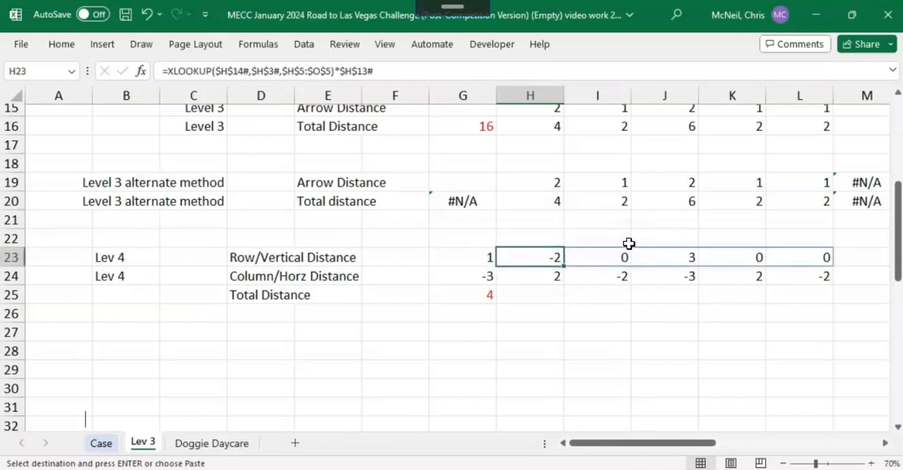
pyautogui.press('F2')
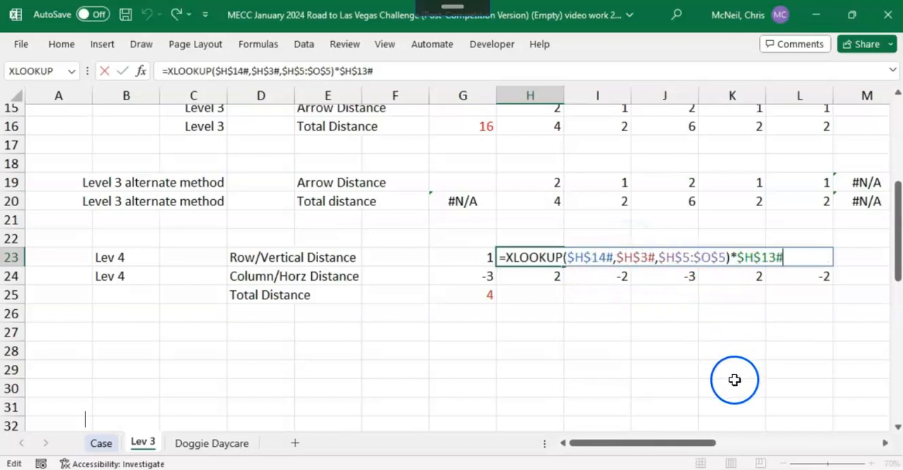
pyautogui.click(103, 71)
pyautogui.click(540, 274)
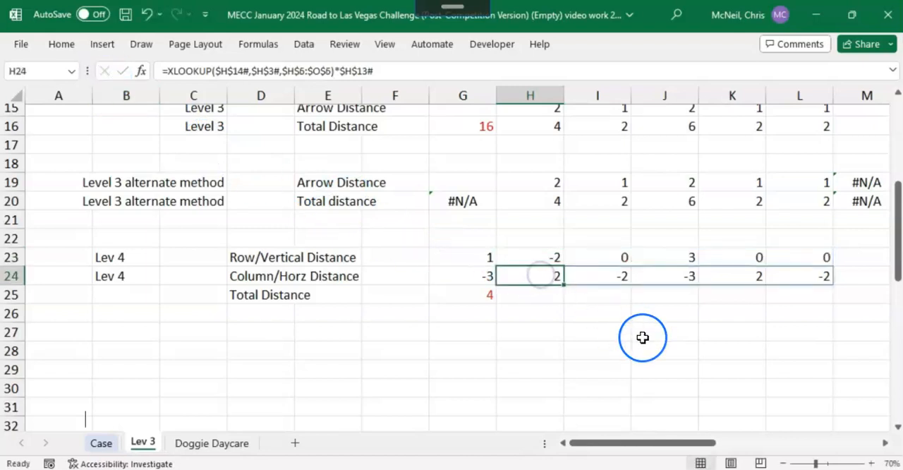
pyautogui.press('F2')
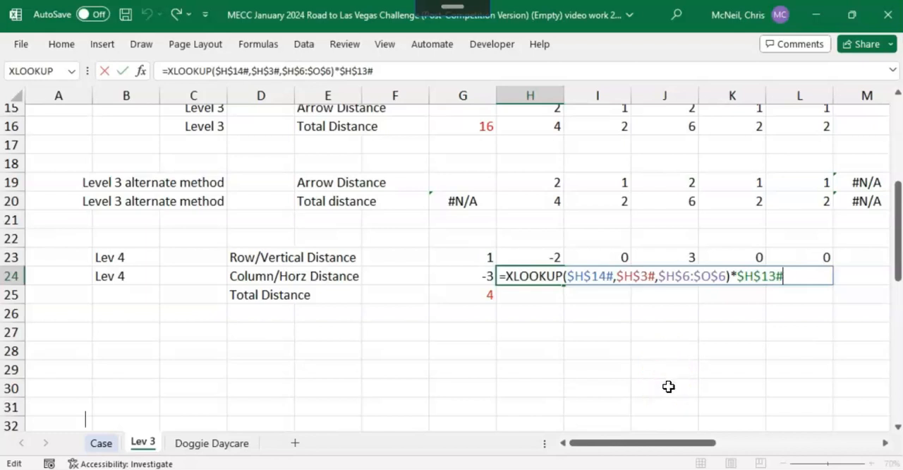
pyautogui.click(104, 71)
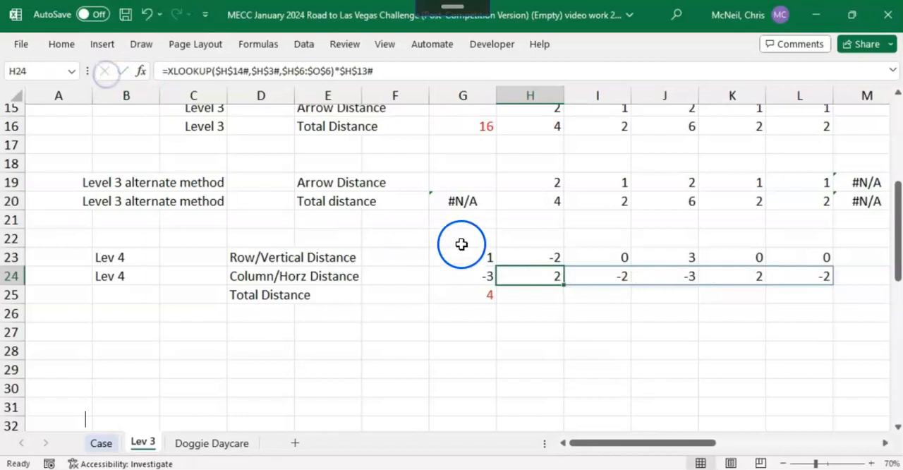
pyautogui.click(469, 257)
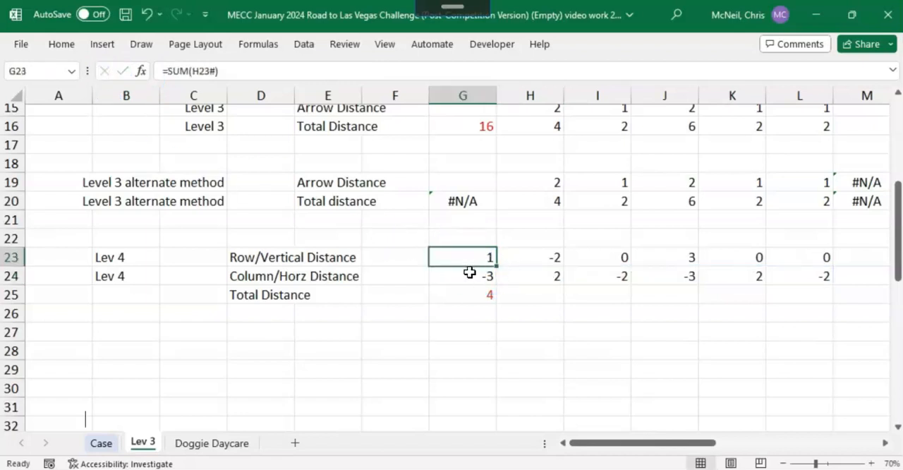
# Step: Review the Level 4 horizontal sum in G24, the total distance formula in G25 and the data table's linked result cell I36
pyautogui.click(469, 274)
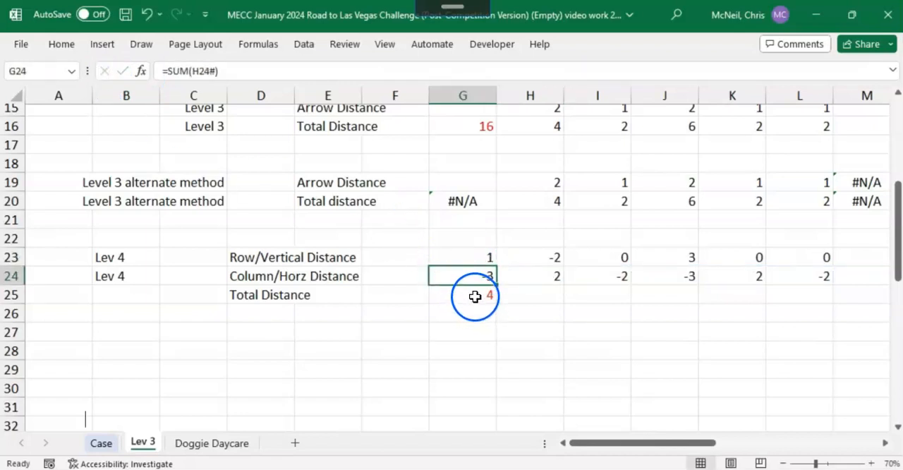
pyautogui.click(475, 296)
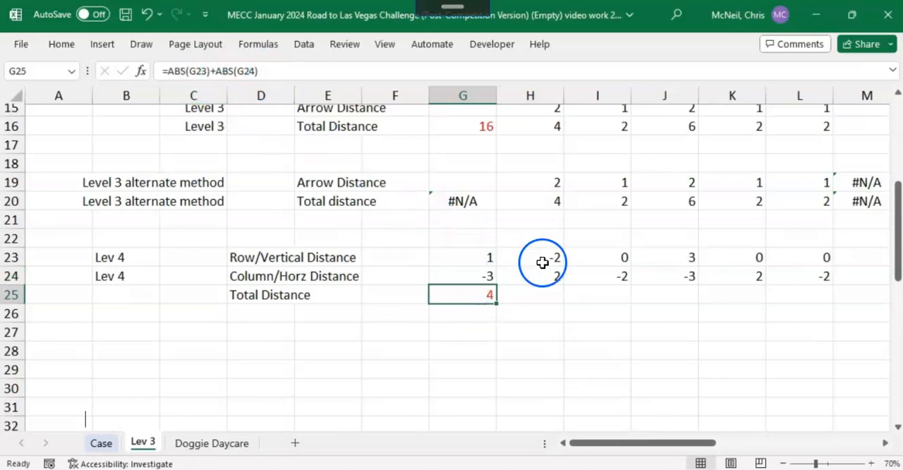
pyautogui.scroll(-5, 541, 262)
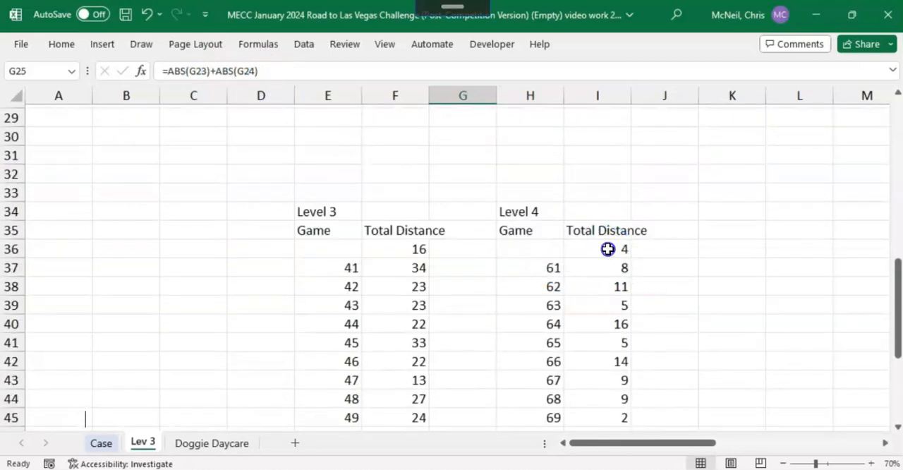
pyautogui.click(607, 249)
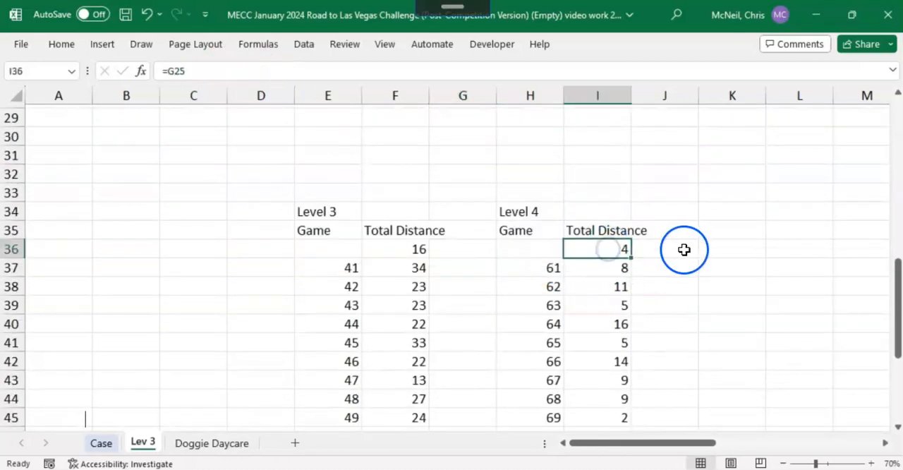
# Step: Examine the Level 4 data table's game numbers from H38 and the Game cell F12 that serves as its column input
pyautogui.click(546, 291)
pyautogui.scroll(7, 641, 282)
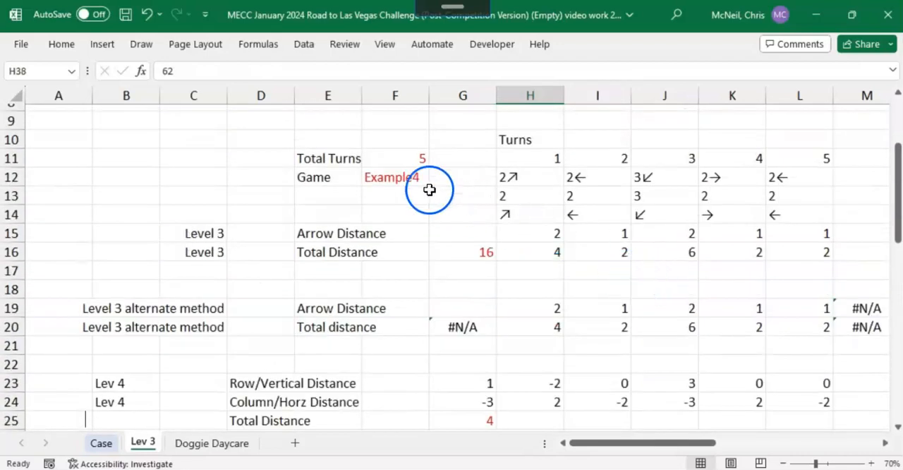
pyautogui.click(396, 177)
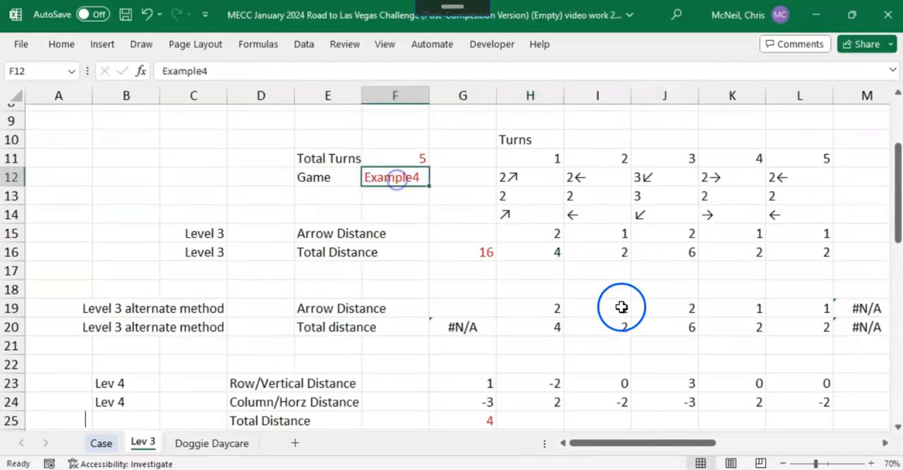
pyautogui.scroll(-2, 653, 325)
pyautogui.scroll(3, 653, 325)
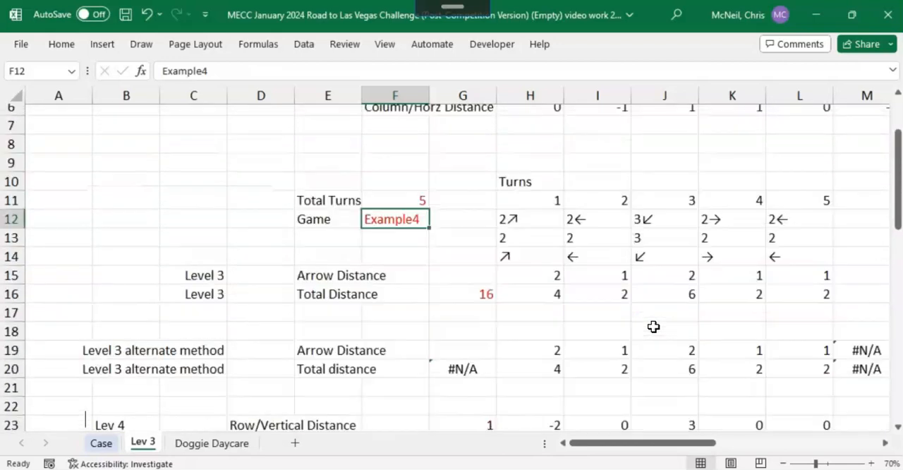